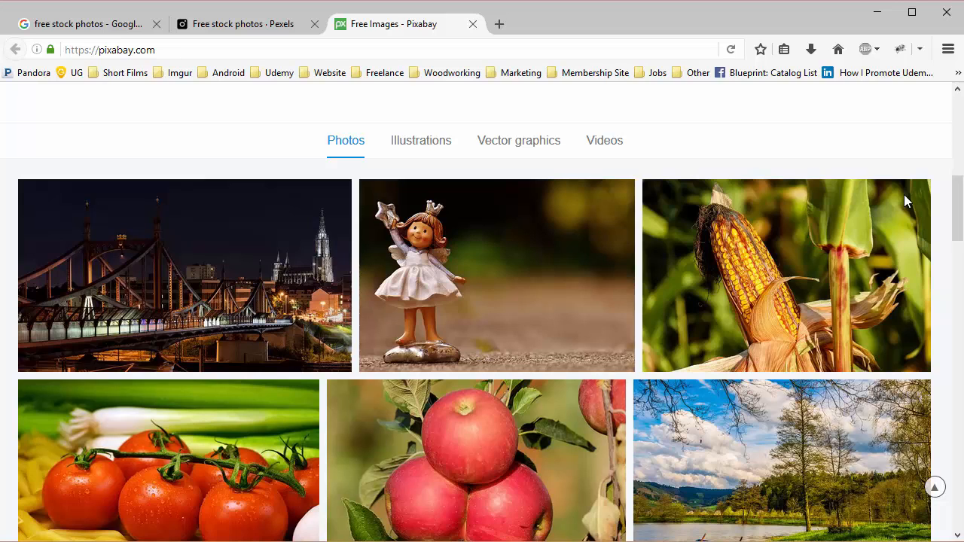
Open the night bridge photo's page and download the image in size M, 1280×741.
left_click(193, 297)
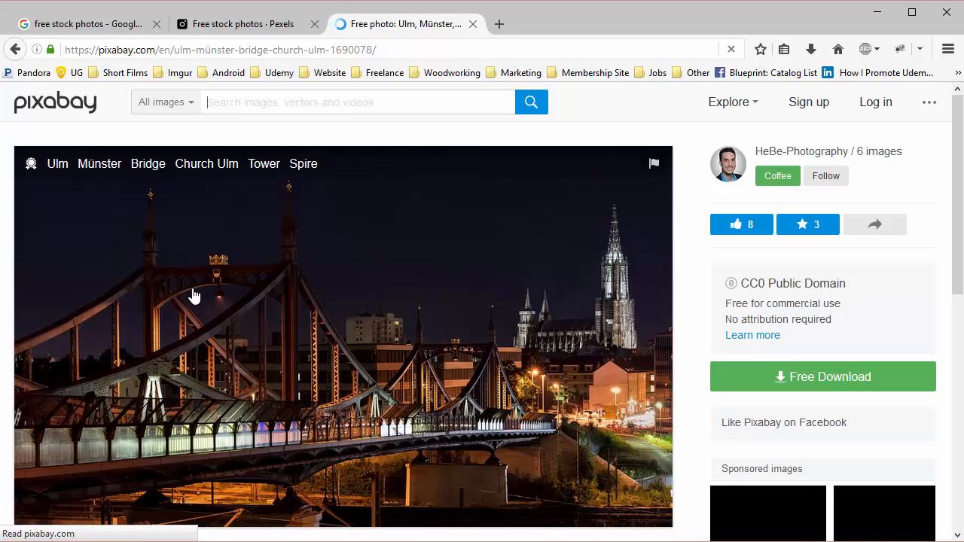
left_click(811, 376)
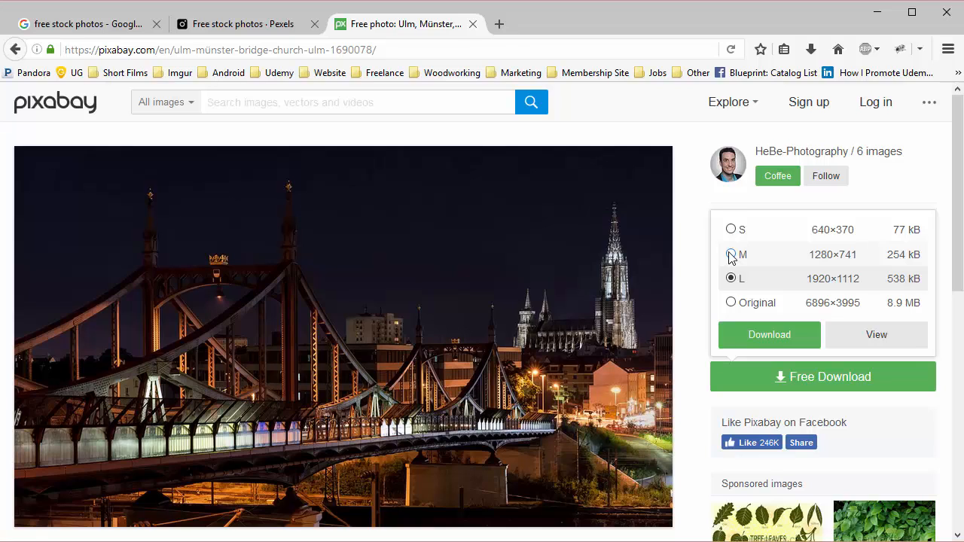
left_click(732, 256)
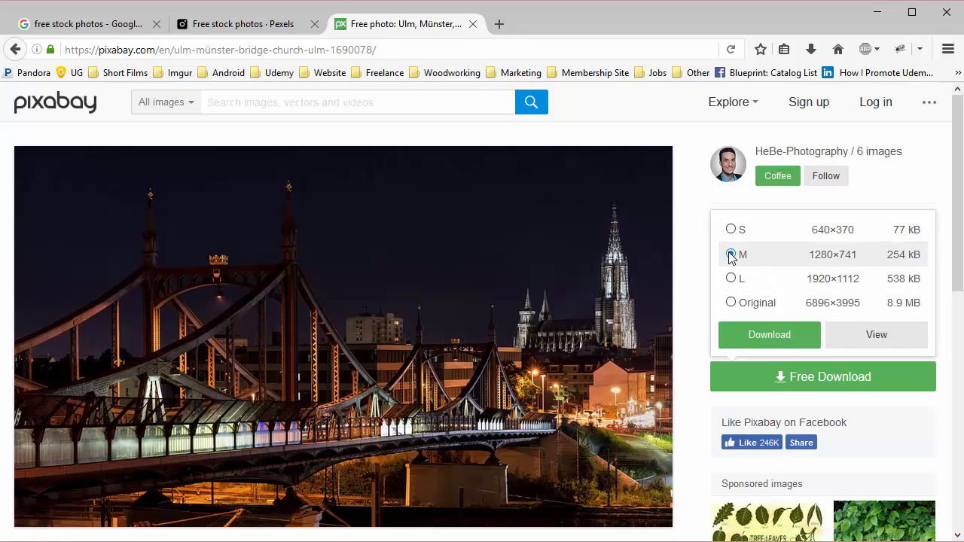
left_click(780, 335)
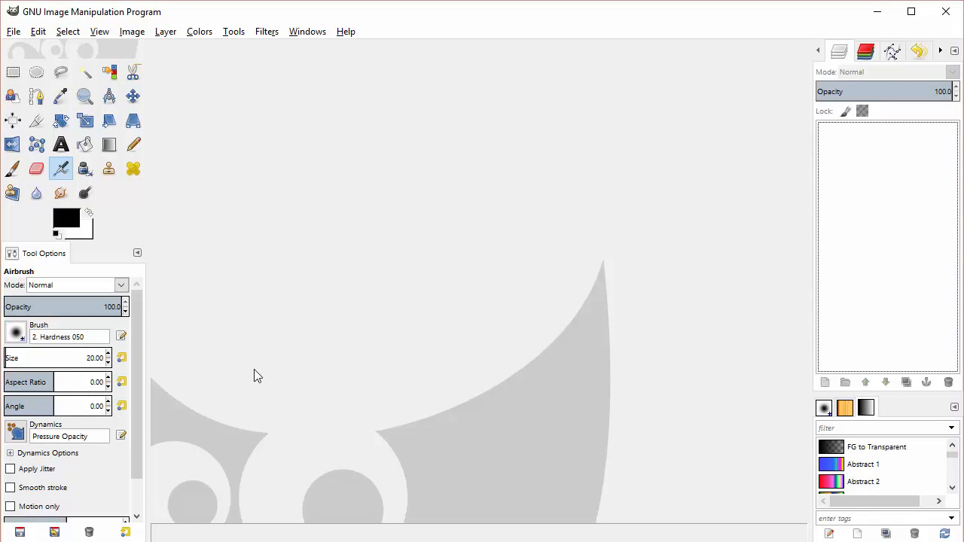
In GIMP, open the image ulm-1690078_1280.jpg from the Downloads folder.
left_click(13, 32)
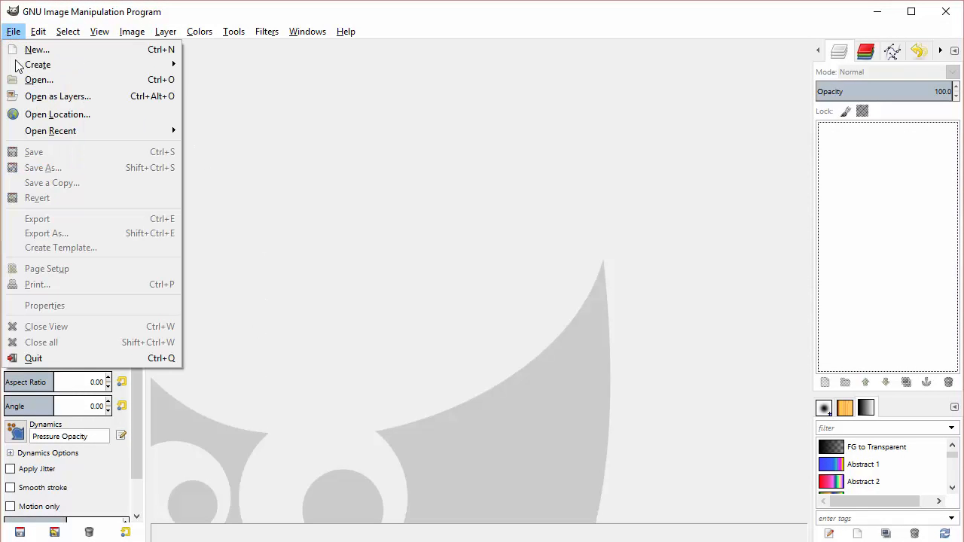
left_click(32, 79)
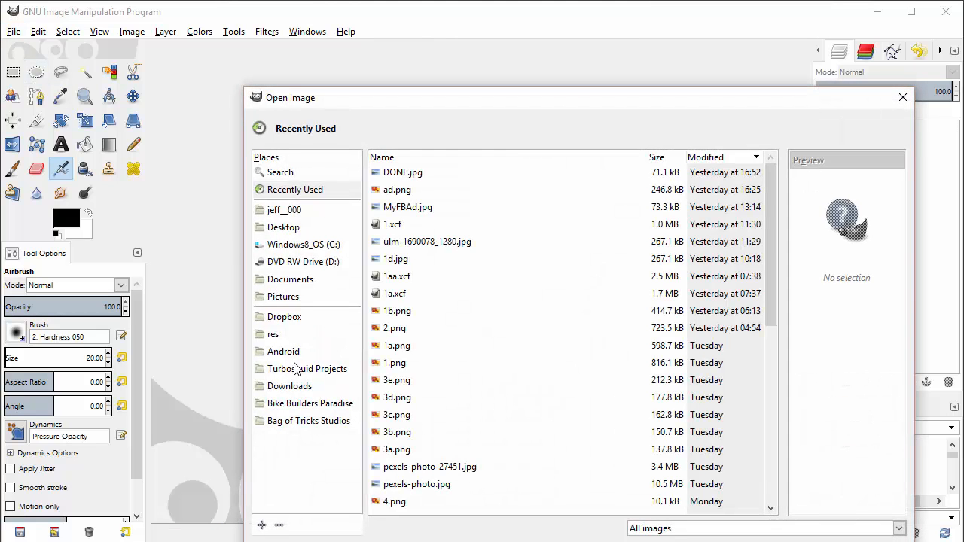
left_click(294, 386)
double_click(397, 260)
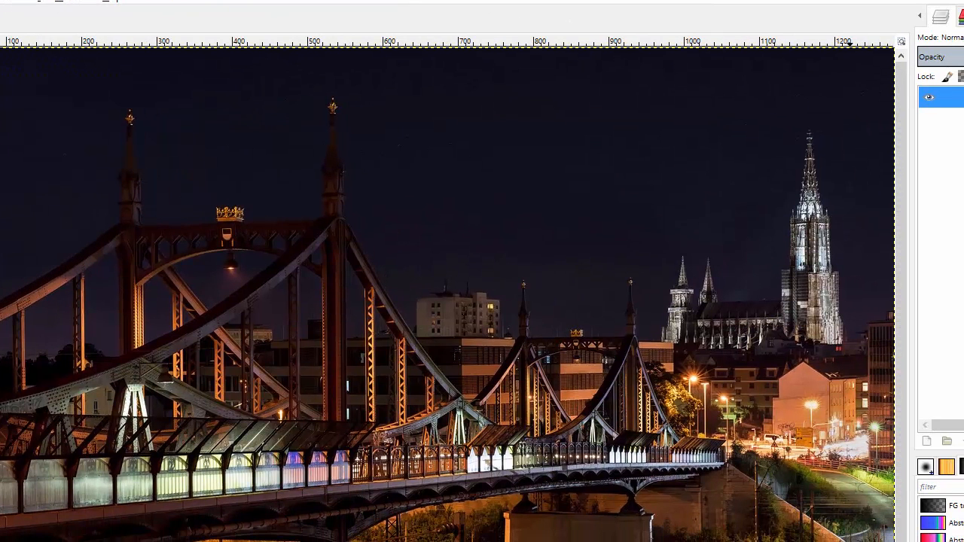
mouse_move(963, 541)
left_mouse_down()
mouse_move(955, 541)
mouse_move(963, 541)
left_mouse_up()
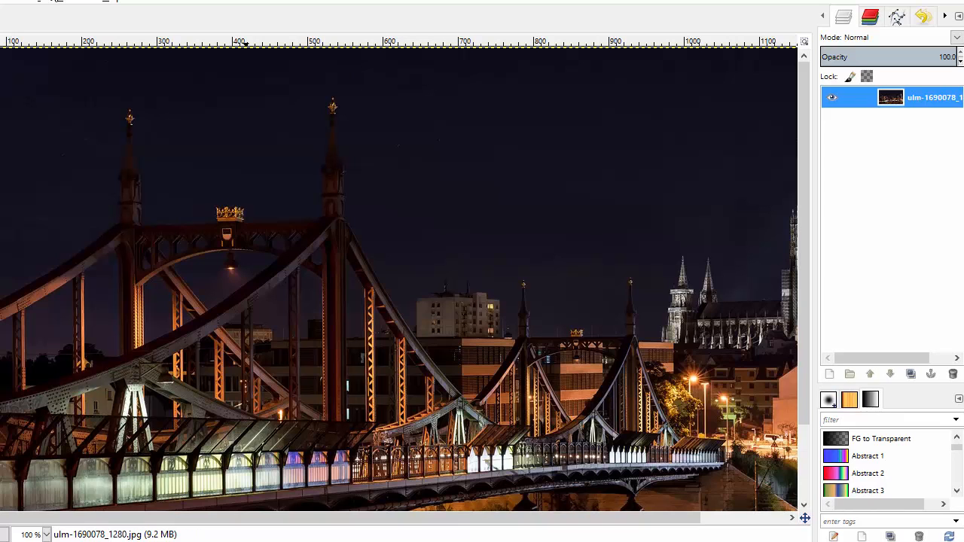
left_click_drag(0, 0, 3, 2)
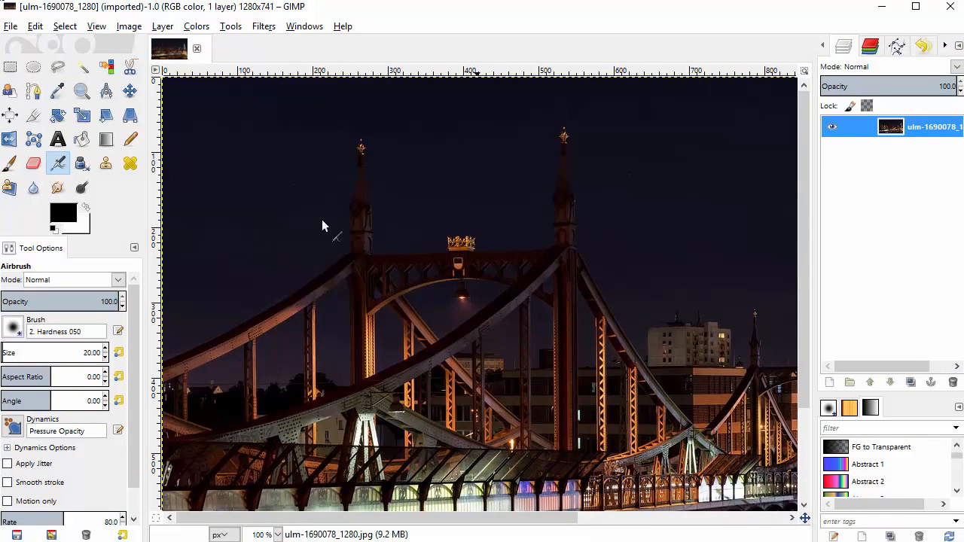
Resize the canvas to 1200 × 628 px, repositioning the photo to an offset of about X -34, Y -75.
left_click(128, 28)
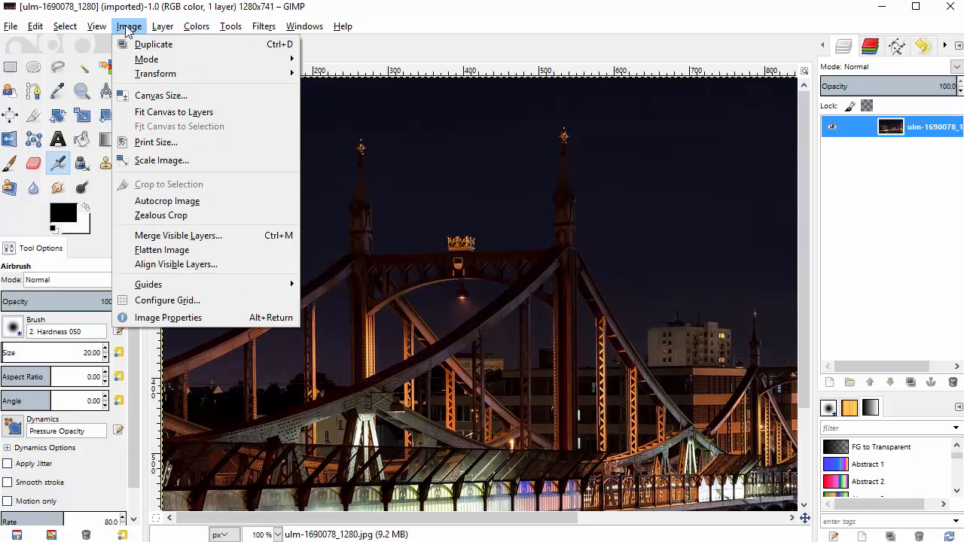
left_click(158, 101)
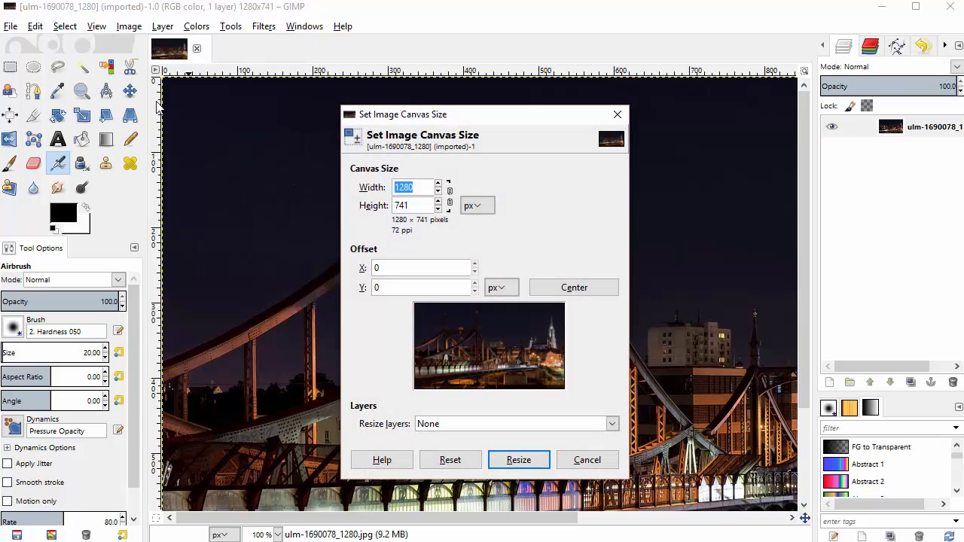
left_click(448, 199)
type("1200")
key("Tab")
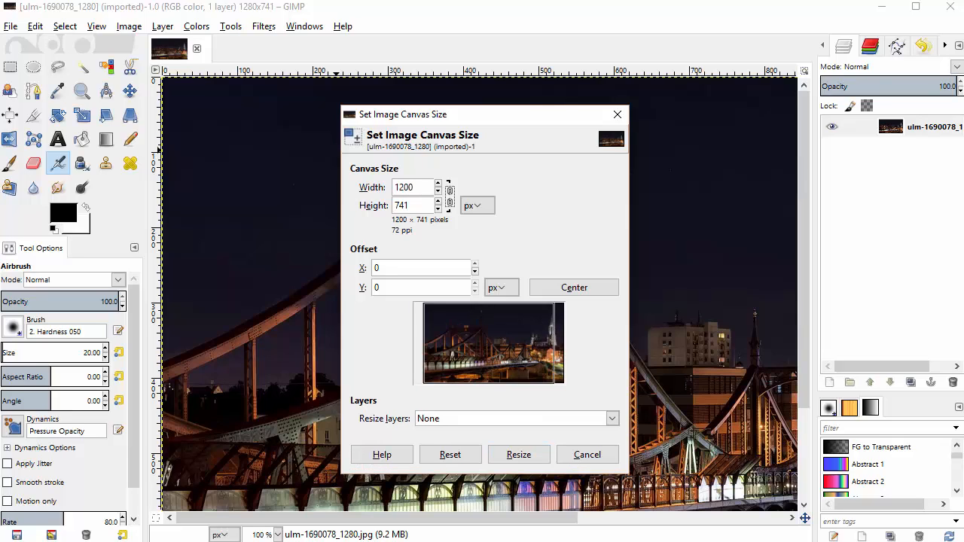
double_click(430, 202)
type("628")
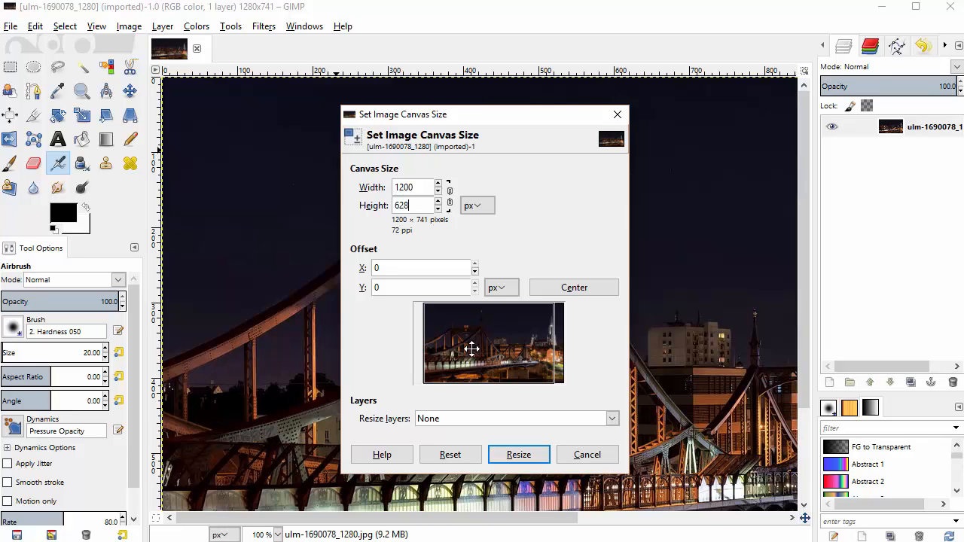
key("Tab")
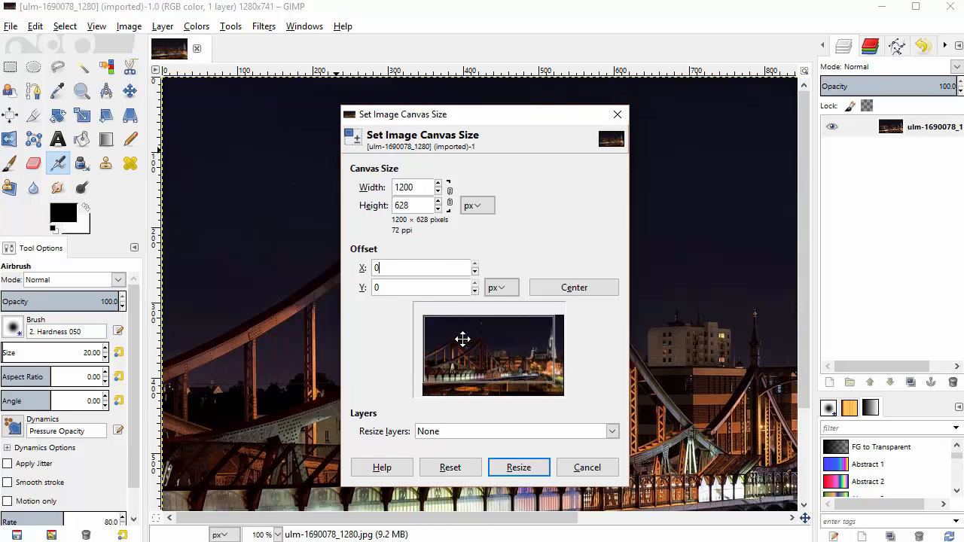
left_click_drag(463, 340, 473, 350)
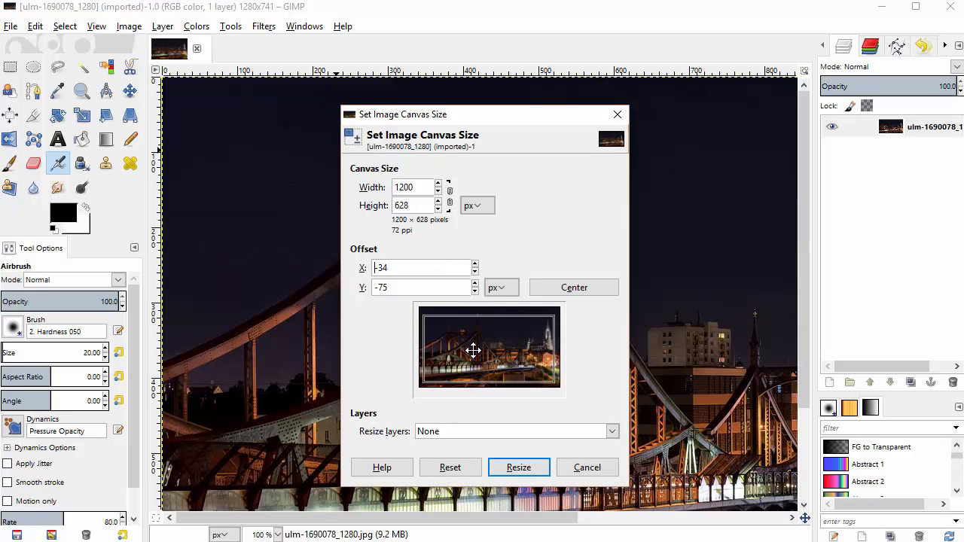
left_click(518, 468)
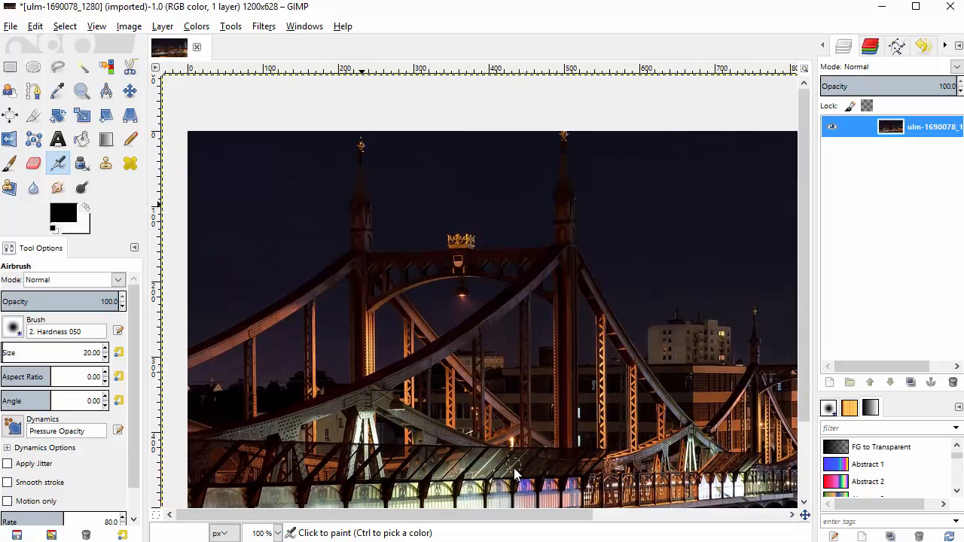
Fit the photo layer's boundary to the image size.
left_click(256, 533)
type("80")
key("Return")
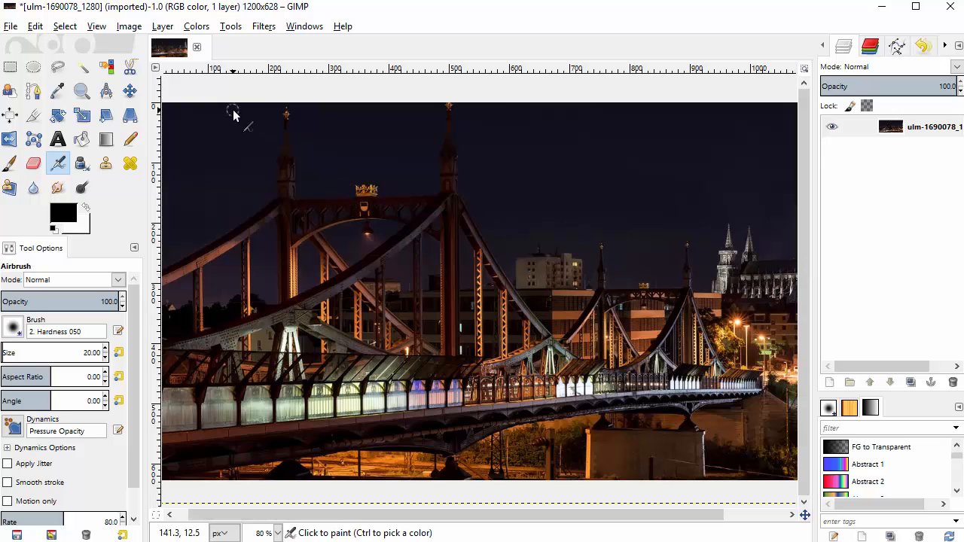
left_click(161, 27)
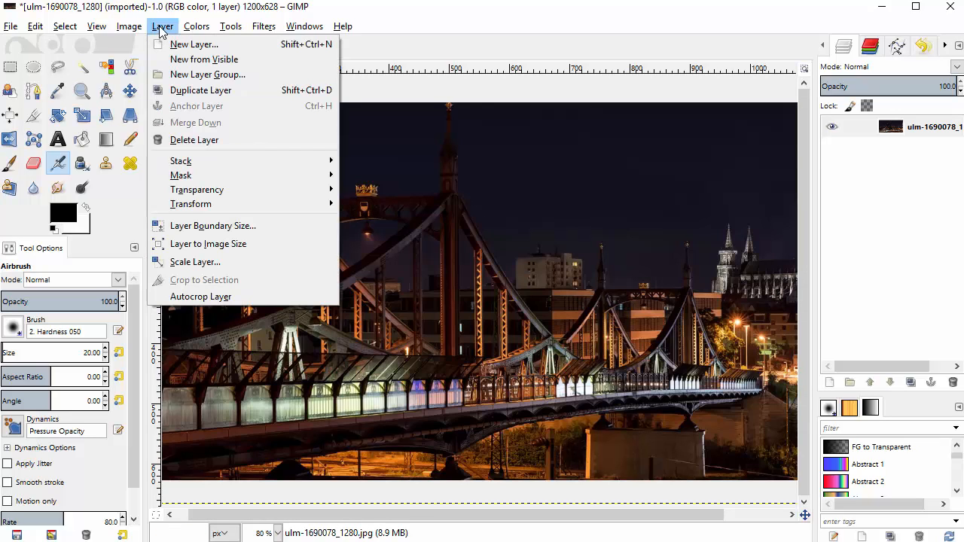
left_click(211, 244)
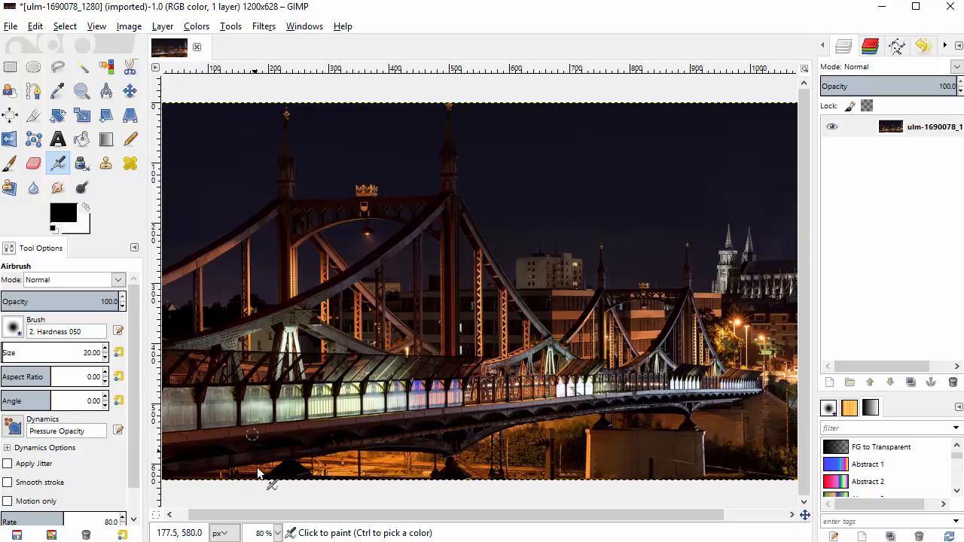
Apply a Gaussian Blur to the photo with a horizontal and vertical radius of 50 px.
left_click(270, 534)
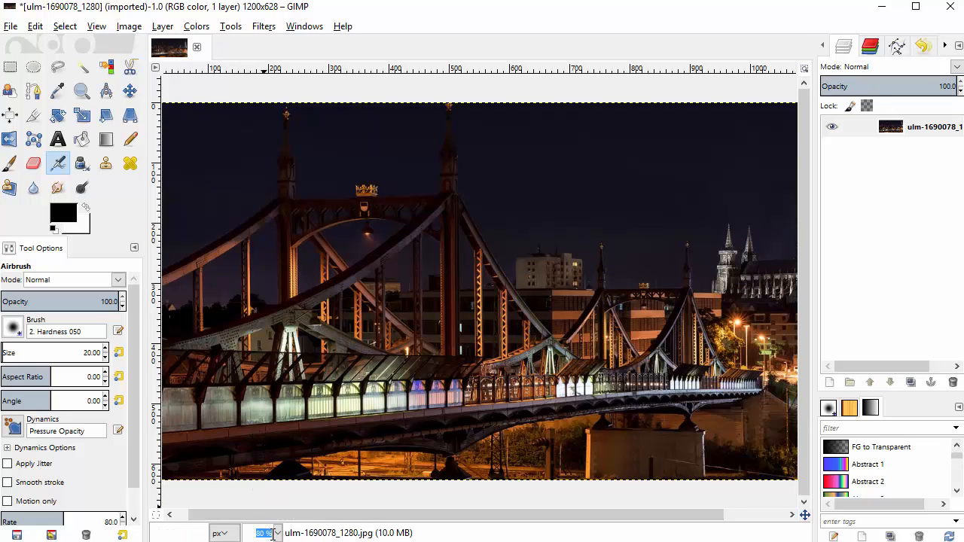
type("70")
key("Return")
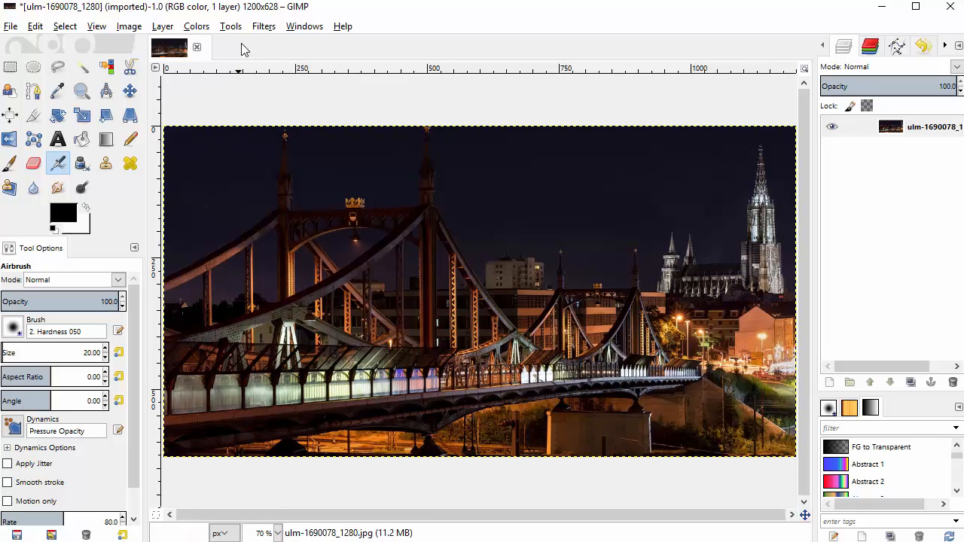
left_click(263, 27)
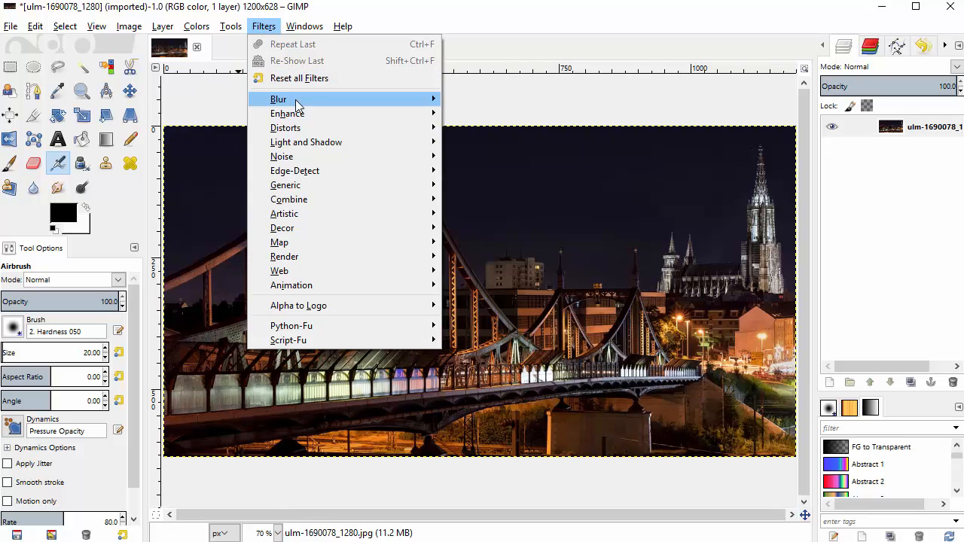
mouse_move(393, 101)
left_click(476, 113)
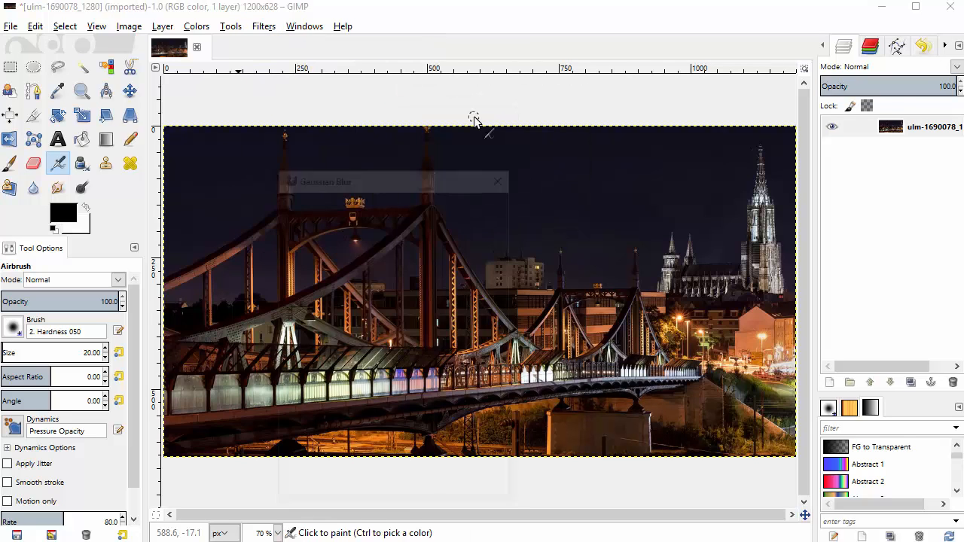
left_click_drag(371, 418, 339, 421)
type("50")
key("Tab")
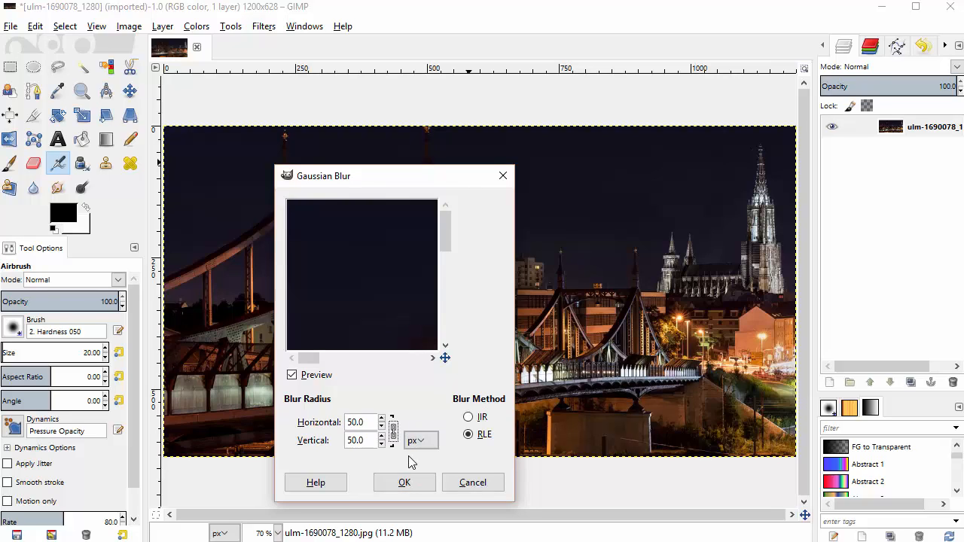
left_click(401, 482)
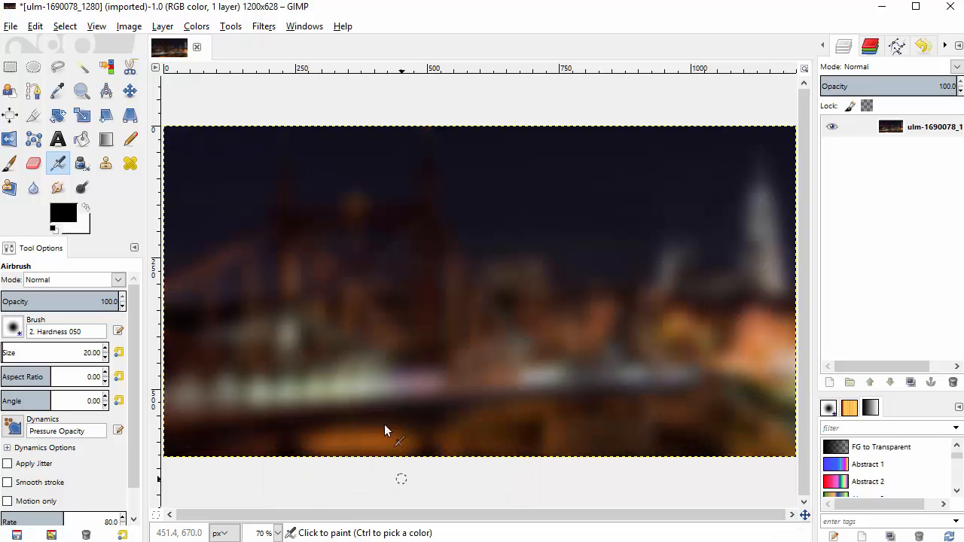
Recolour the blurred photo with Hue-Saturation, setting the master hue to about -87 and lowering the saturation.
left_click(9, 67)
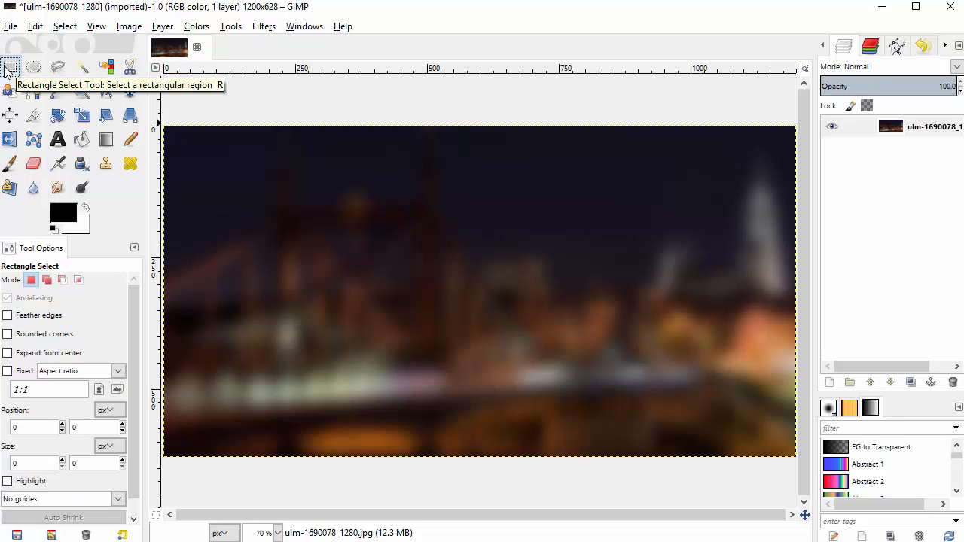
left_click(195, 27)
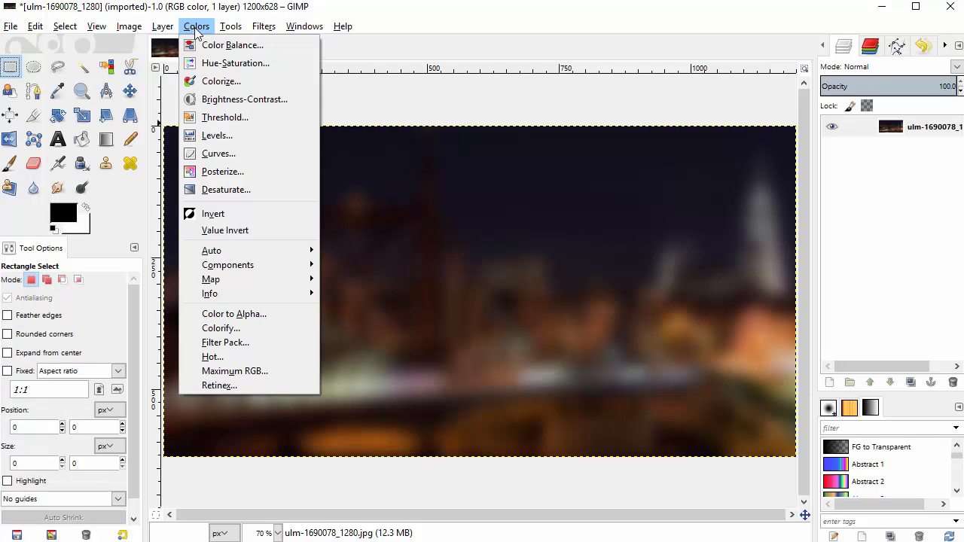
left_click(242, 65)
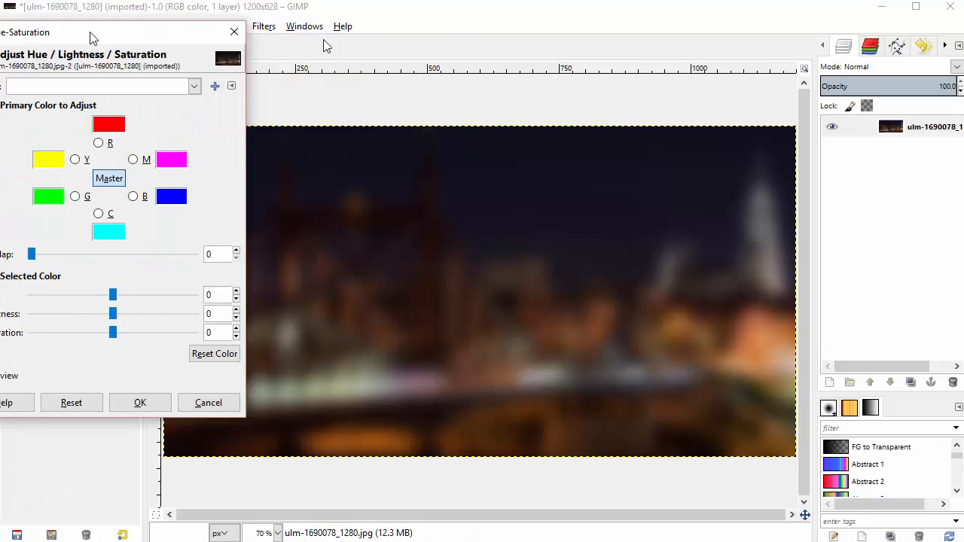
left_click_drag(105, 36, 455, 67)
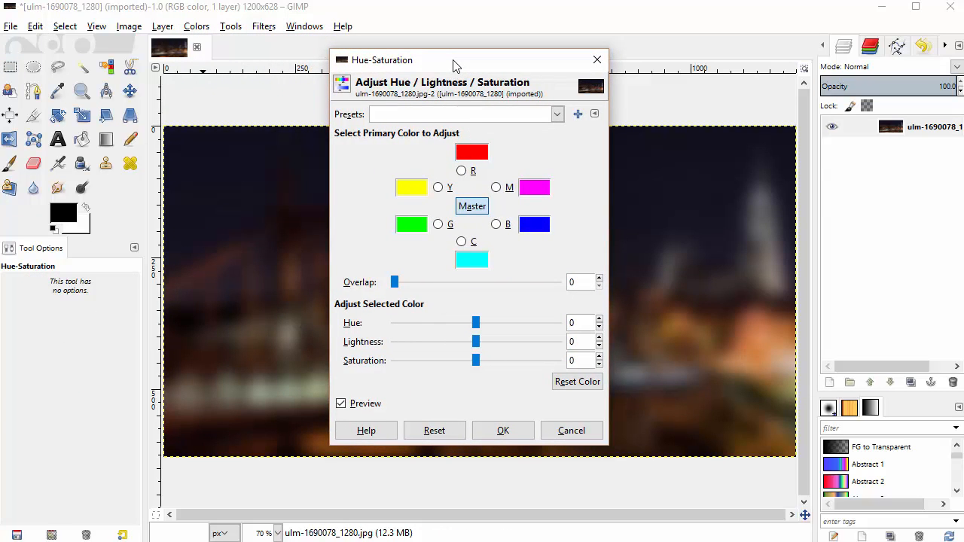
left_click_drag(476, 323, 437, 324)
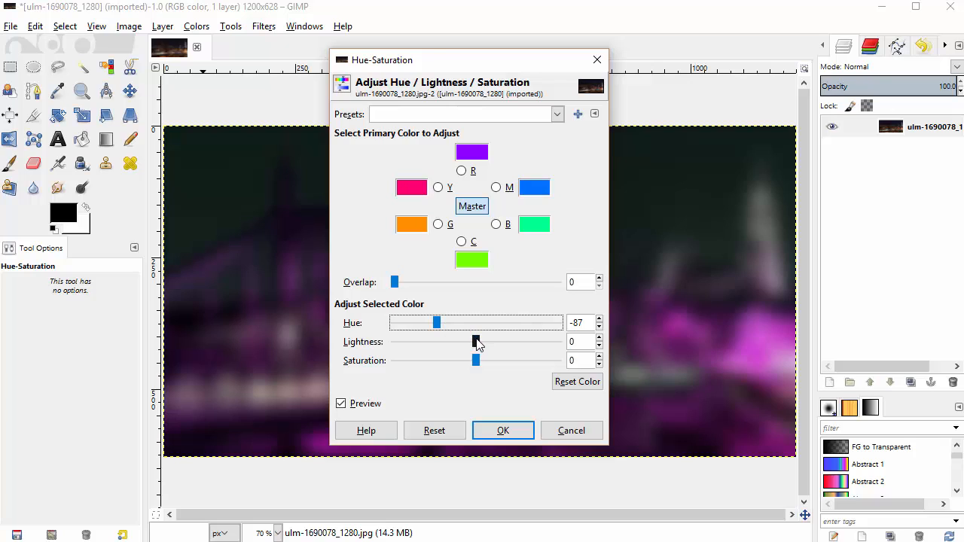
left_click_drag(477, 343, 416, 367)
left_click_drag(464, 62, 331, 79)
left_click(368, 446)
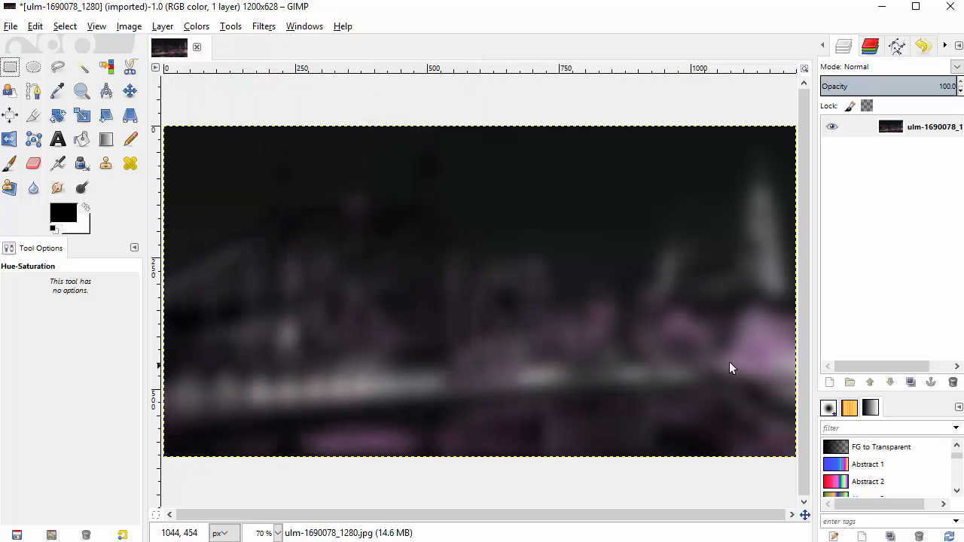
Set the Text tool to white, 42 px and centred, and draw a text box about 529 × 144 px in the middle of the image.
left_click(58, 139)
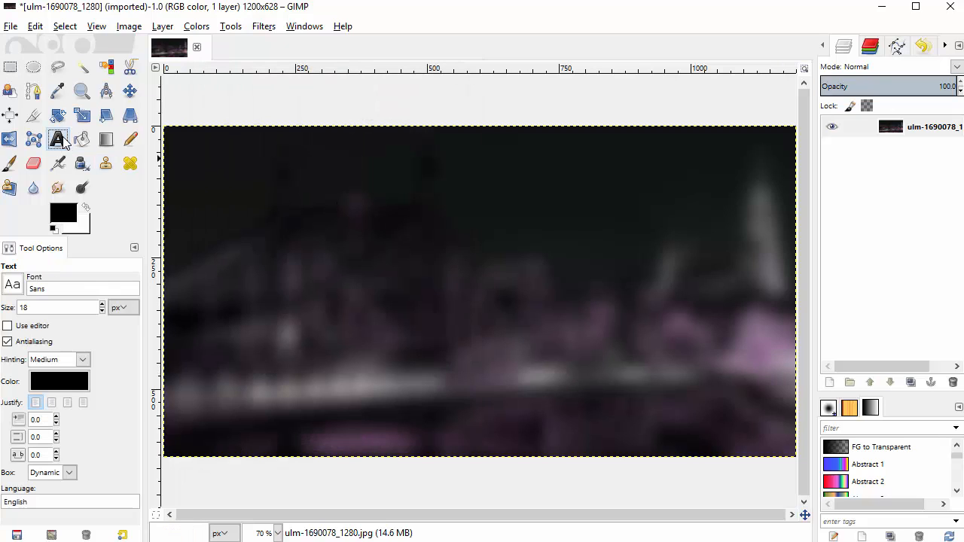
left_click(86, 208)
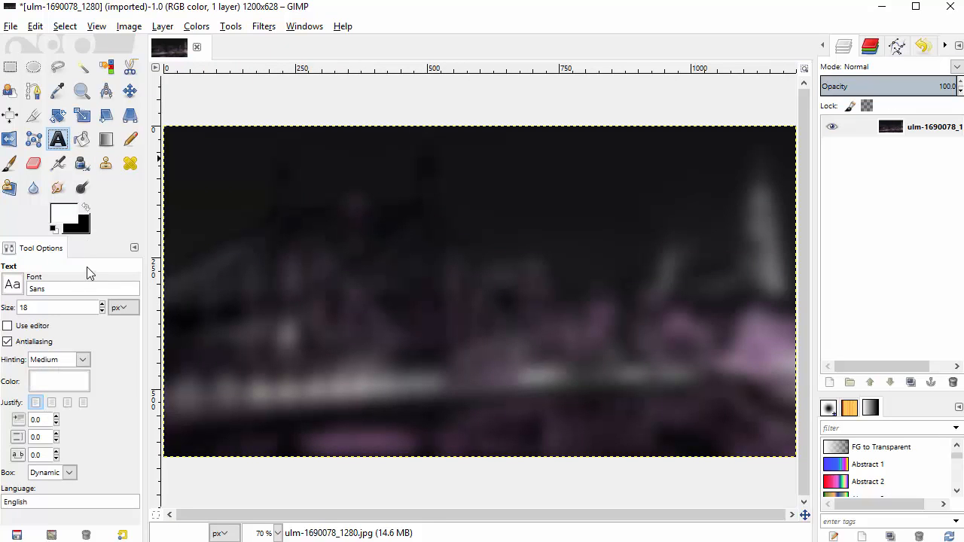
left_click_drag(56, 306, 16, 310)
type("42")
left_click(67, 403)
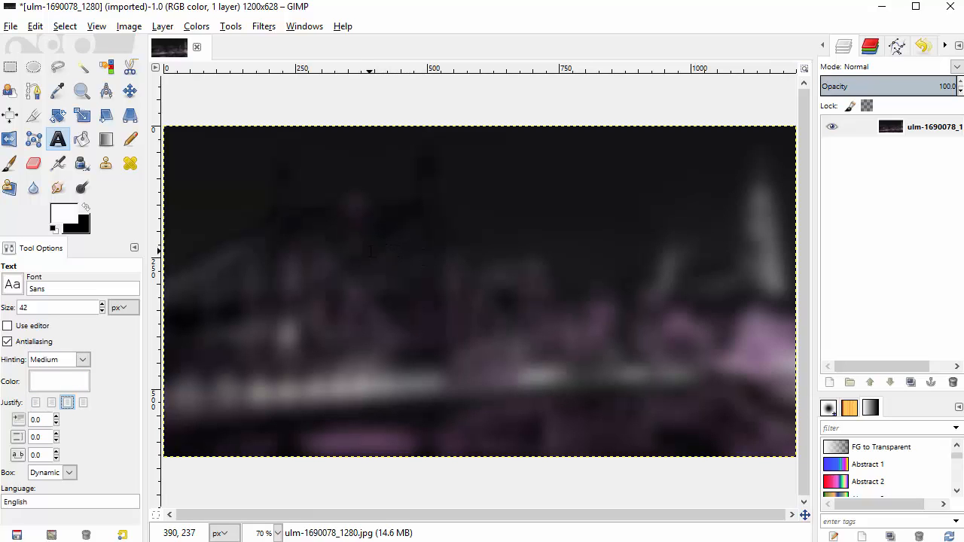
left_click_drag(370, 251, 648, 329)
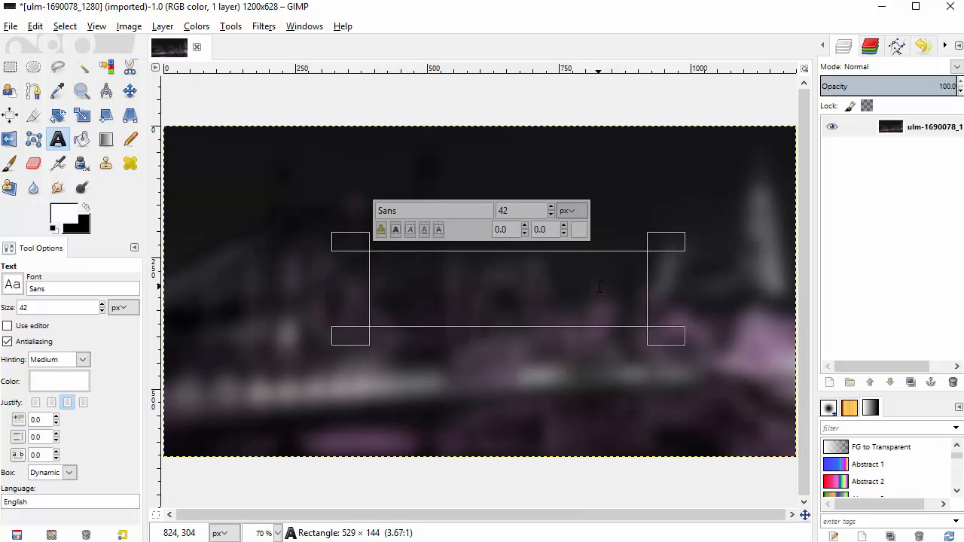
Enter the text "Create Awesome Facebook Ads" in the text box in the middle of the image.
type("C")
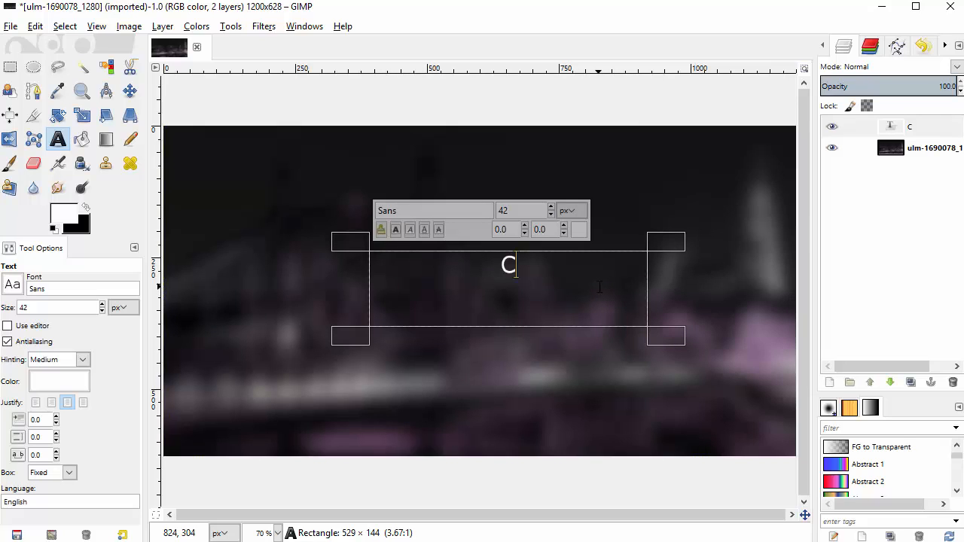
type("reate Aw")
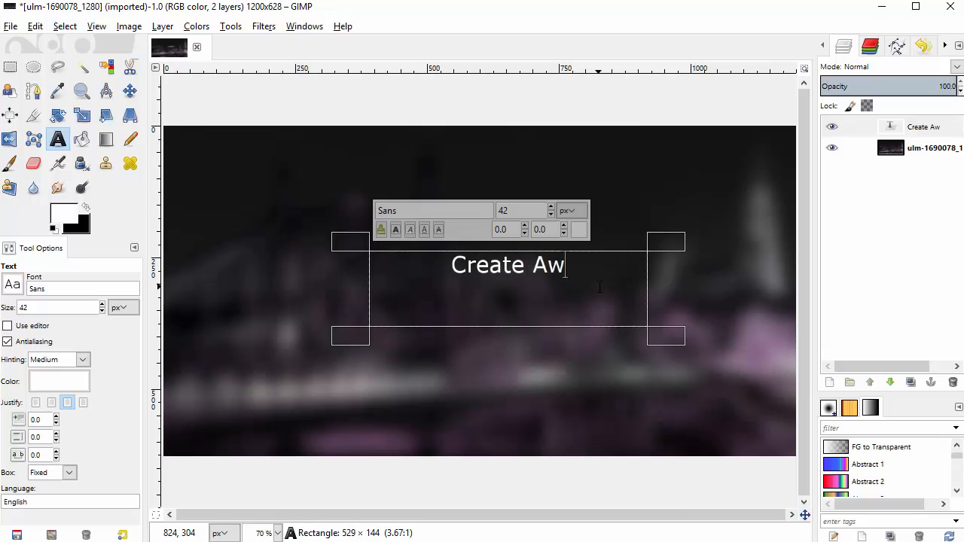
type("esome Facebook Ads")
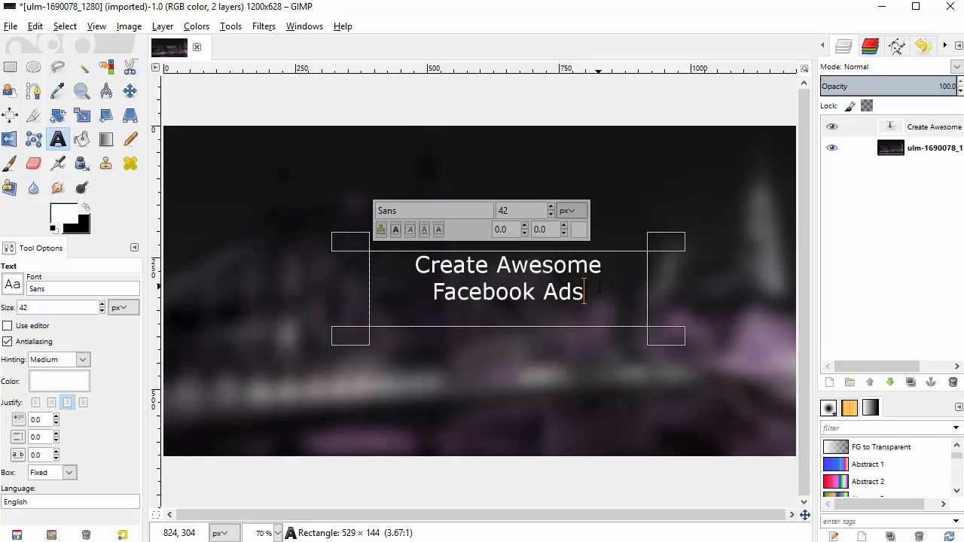
Set the size of the entire "Create Awesome Facebook Ads" text to 54 px.
left_click_drag(601, 287, 415, 261)
left_click(550, 208)
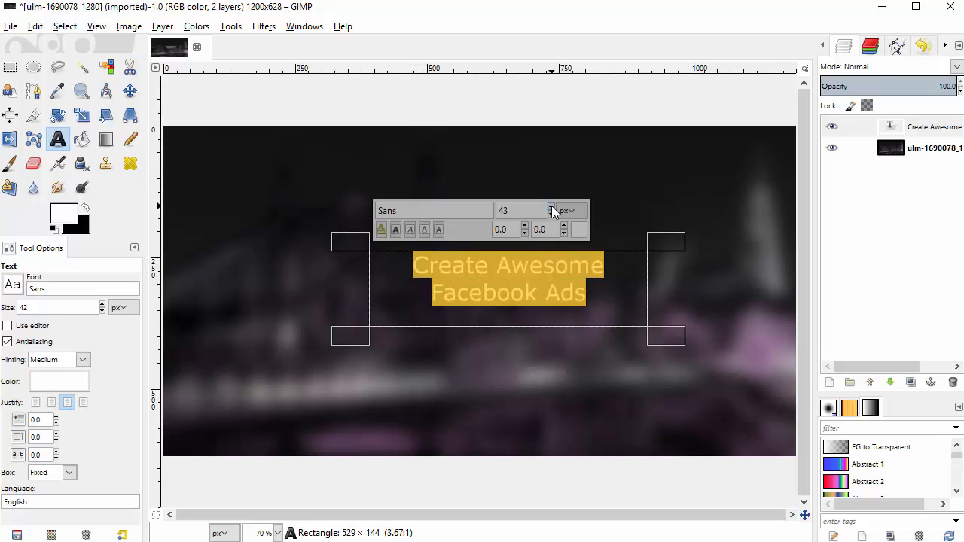
left_click(551, 208)
left_click(551, 208)
left_click(551, 208)
left_click(551, 208)
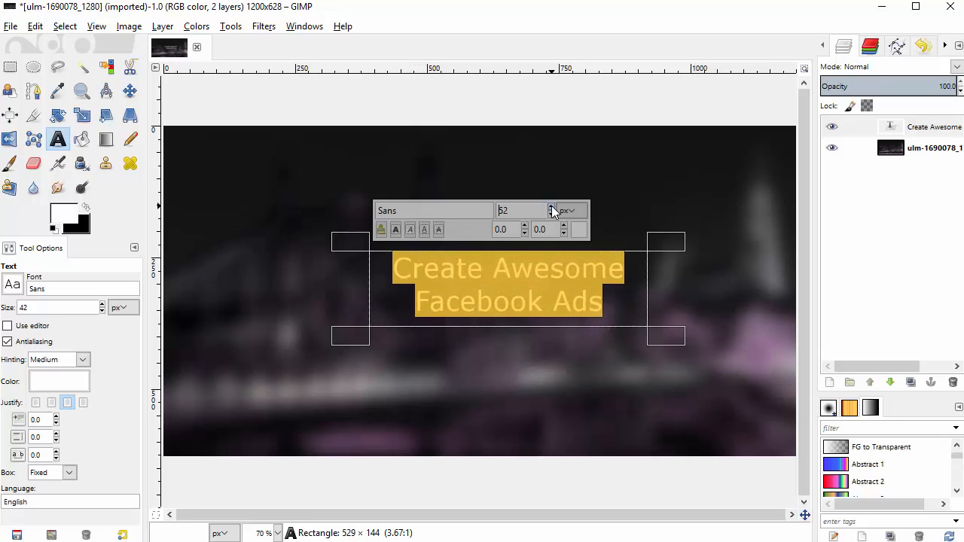
left_click(551, 208)
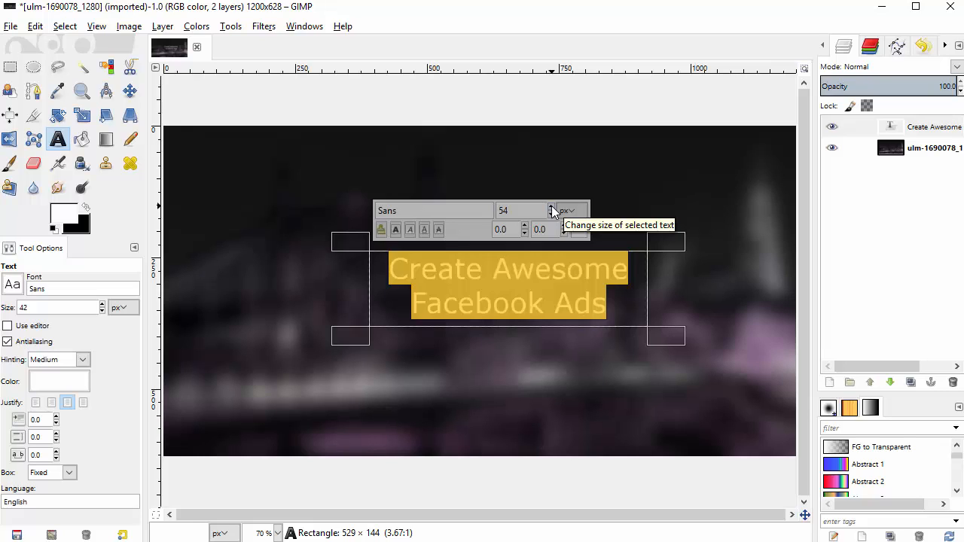
left_click(667, 153)
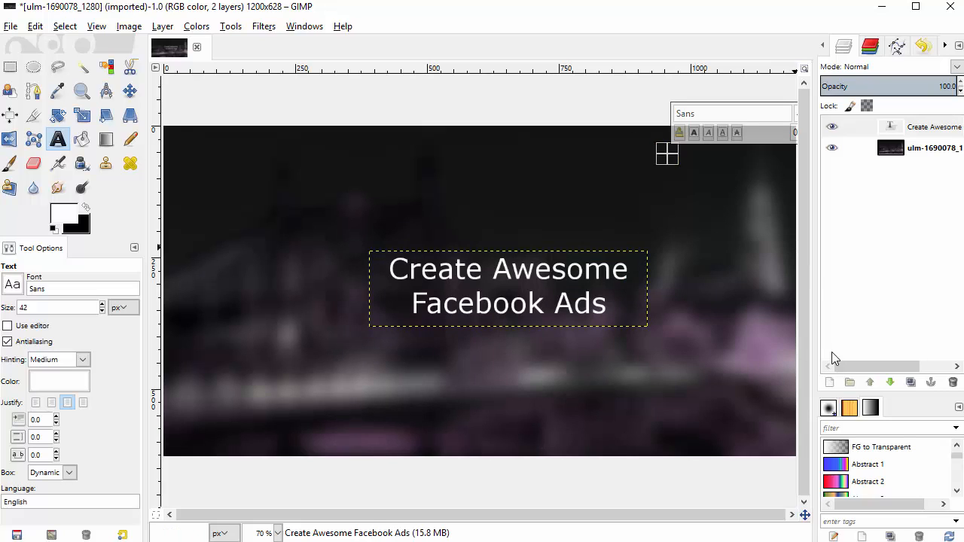
Add a new transparent 1200 × 628 px layer named "Button".
left_click(829, 383)
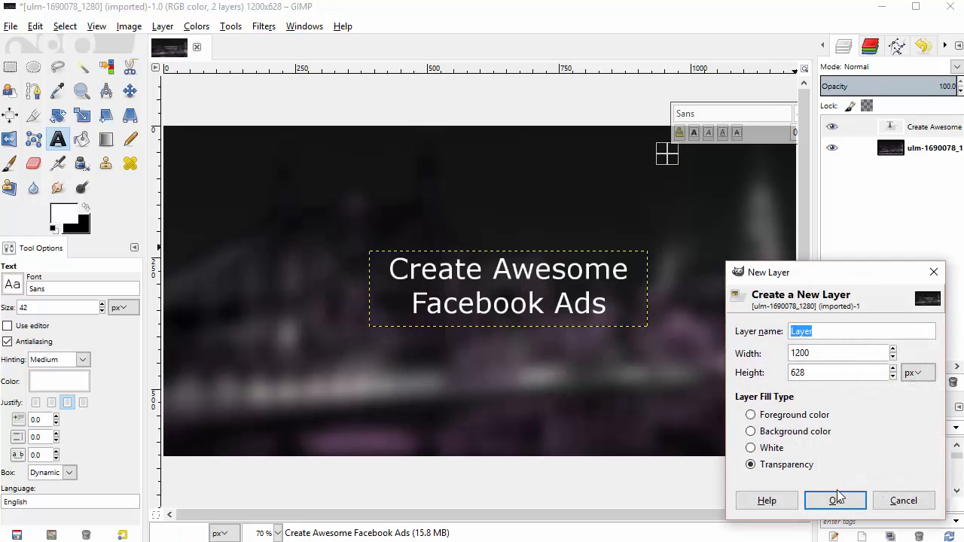
type("Butt")
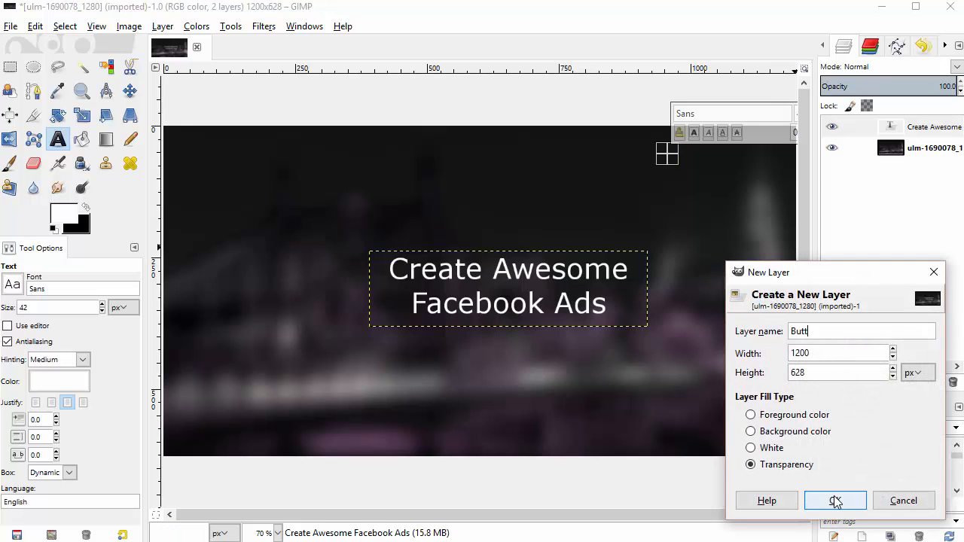
type("on")
left_click(836, 501)
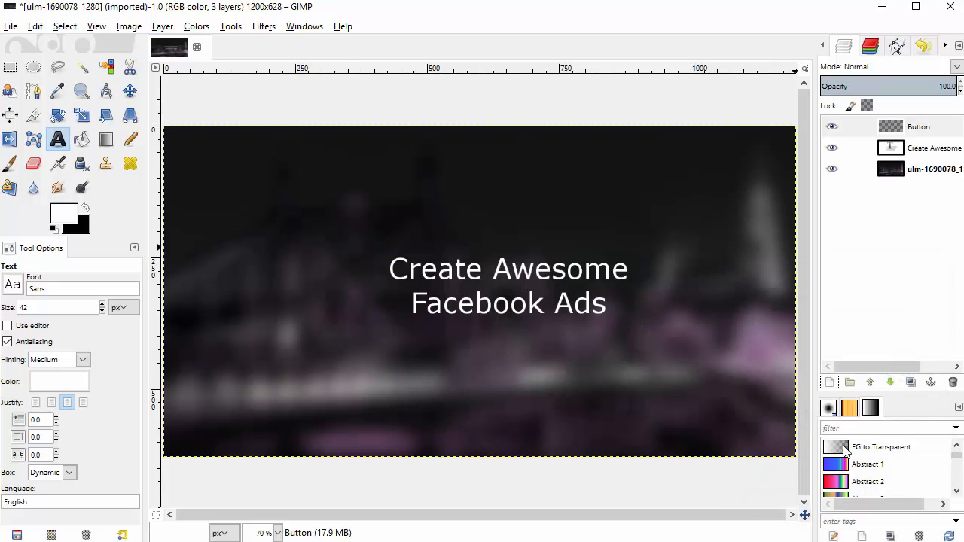
Select a rectangle about 378 × 109 px below the headline and fill it with white on the Button layer.
left_click(12, 68)
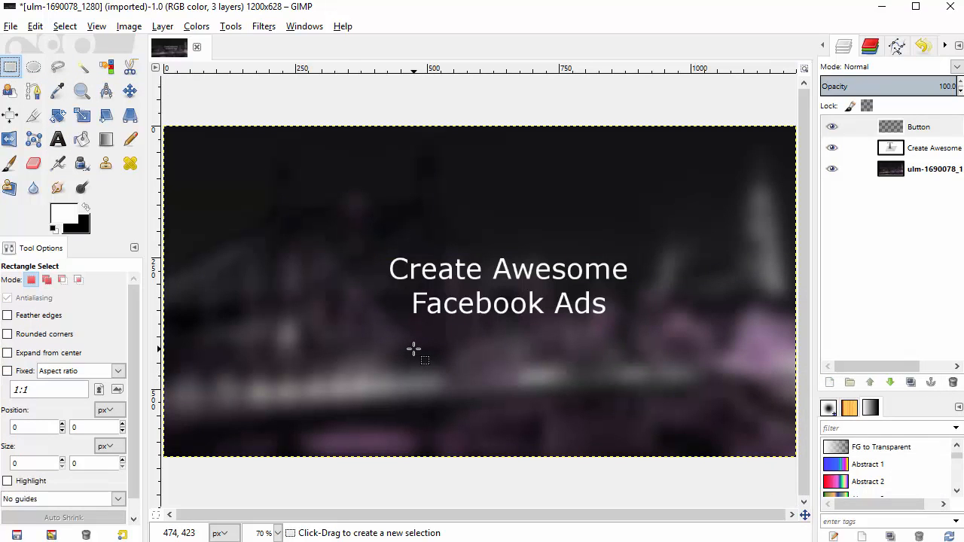
left_click_drag(413, 348, 611, 406)
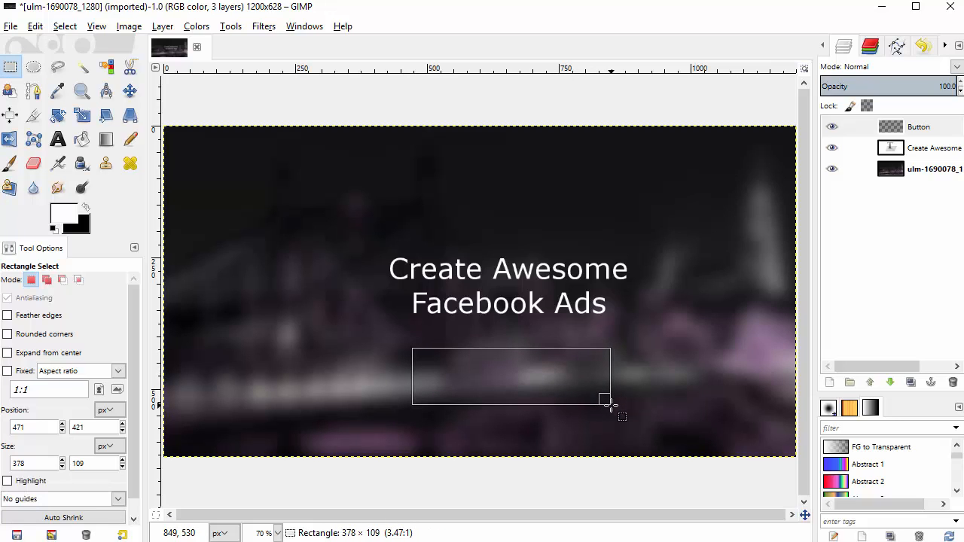
left_click_drag(611, 405, 611, 405)
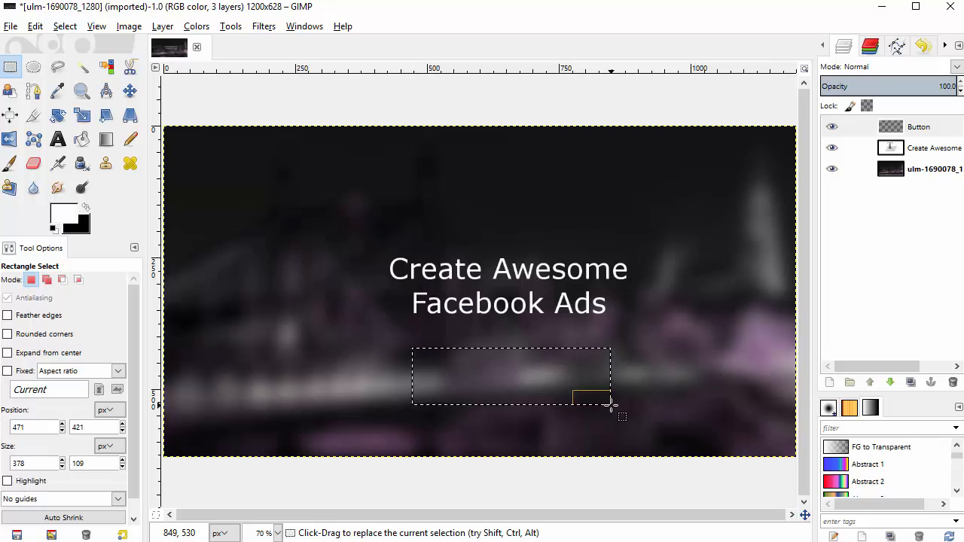
left_click(82, 140)
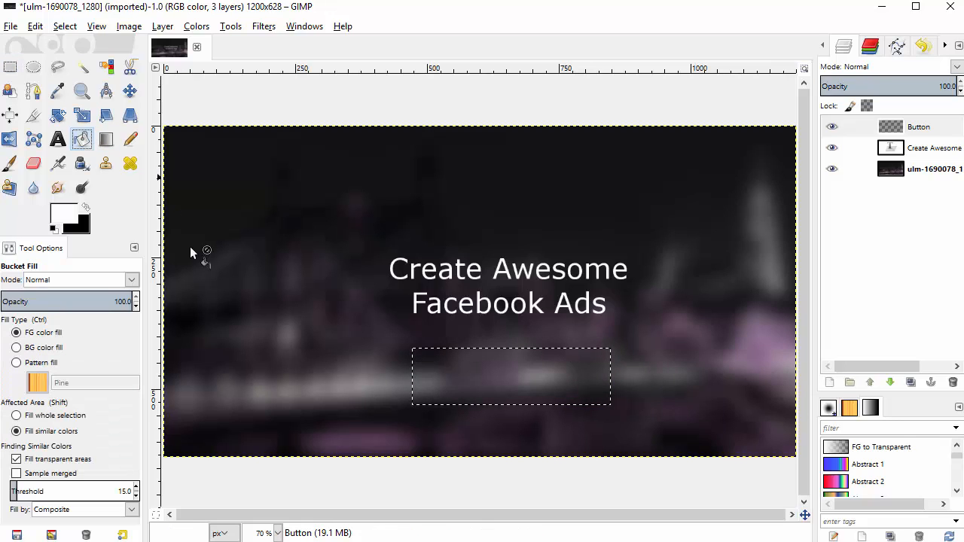
left_click(506, 382)
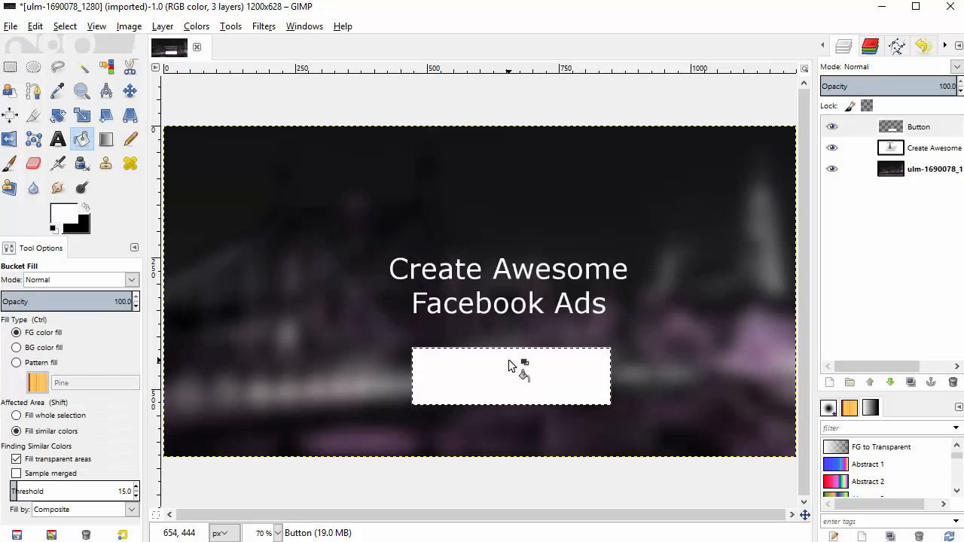
Shrink the selection by 2 px and delete the white inside it, leaving only a thin outline.
left_click(65, 26)
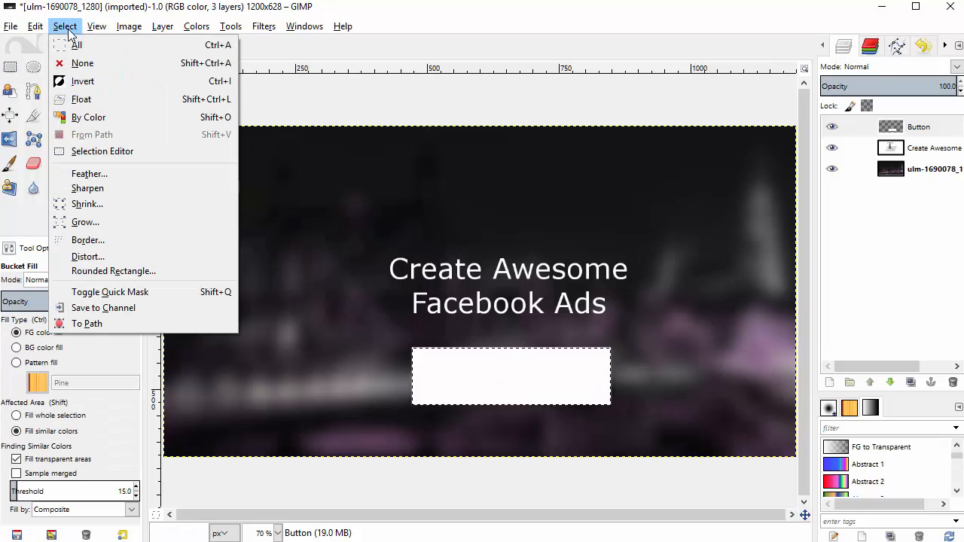
left_click(84, 204)
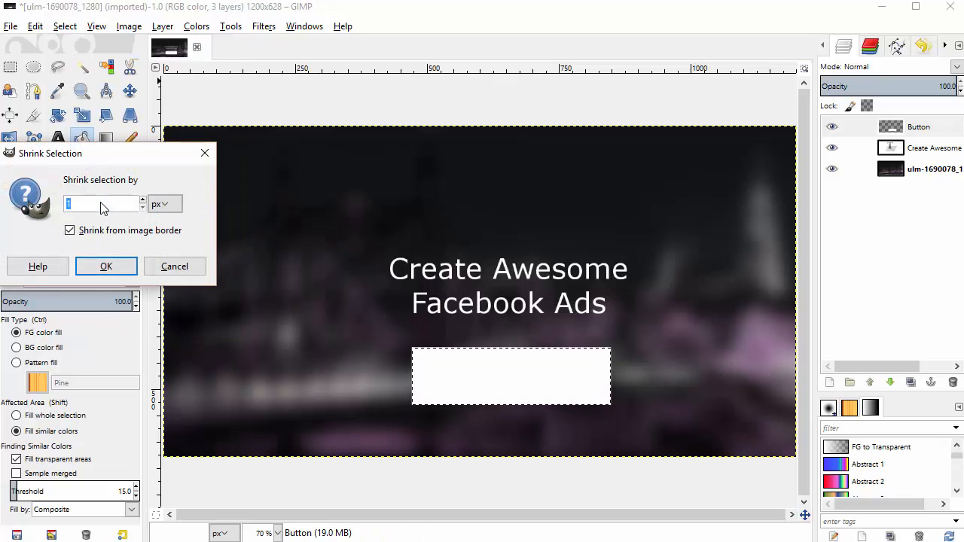
type("2")
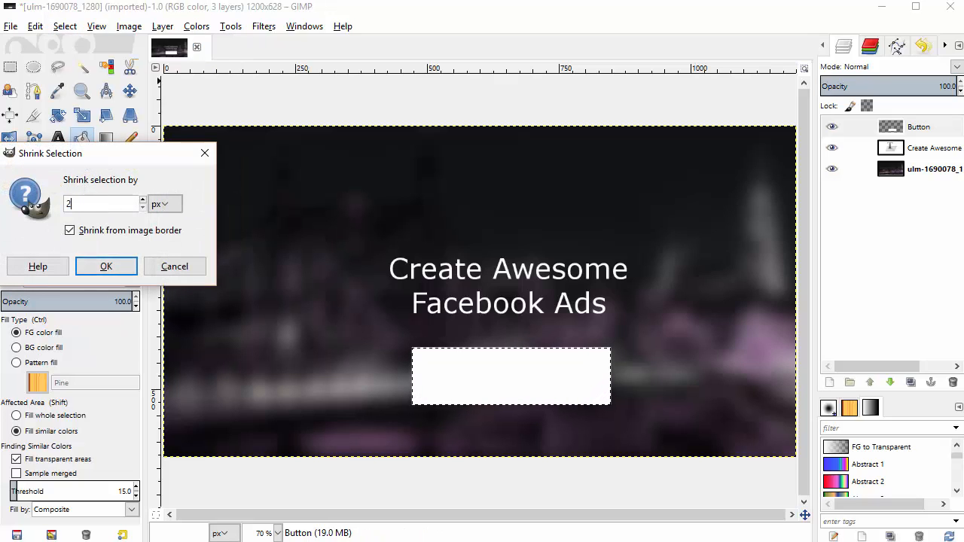
left_click(126, 265)
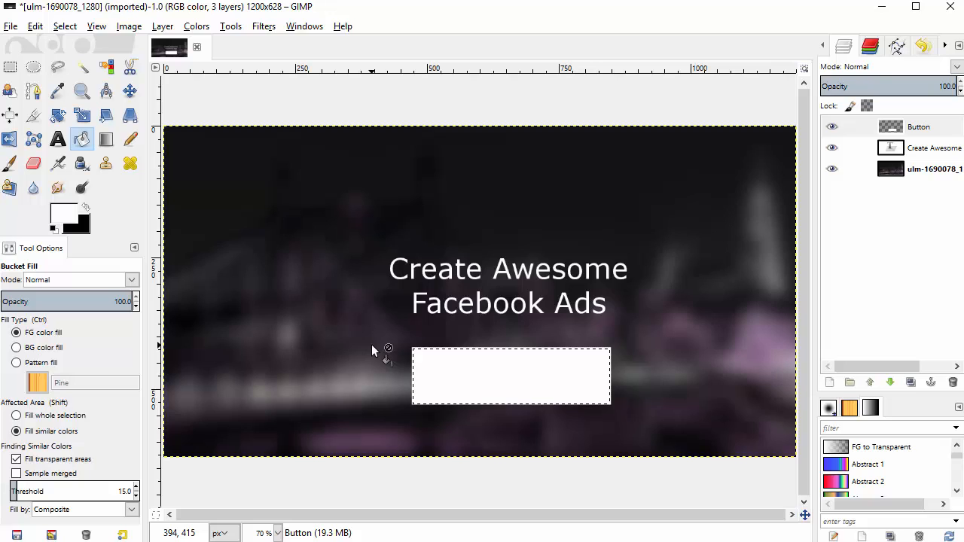
key("Delete")
Shrink the selection by another 1 px and fill the inside of the button outline with white.
left_click(65, 26)
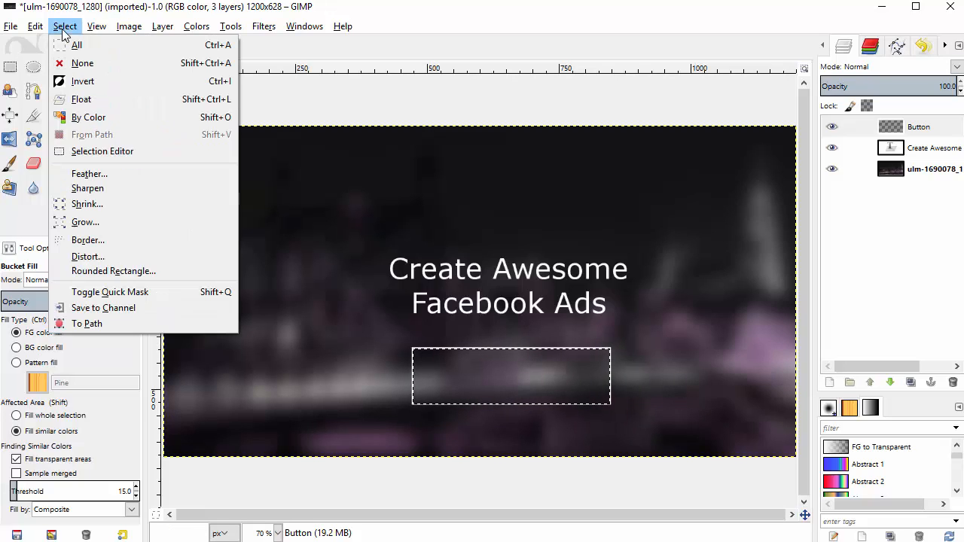
left_click(87, 203)
type("1")
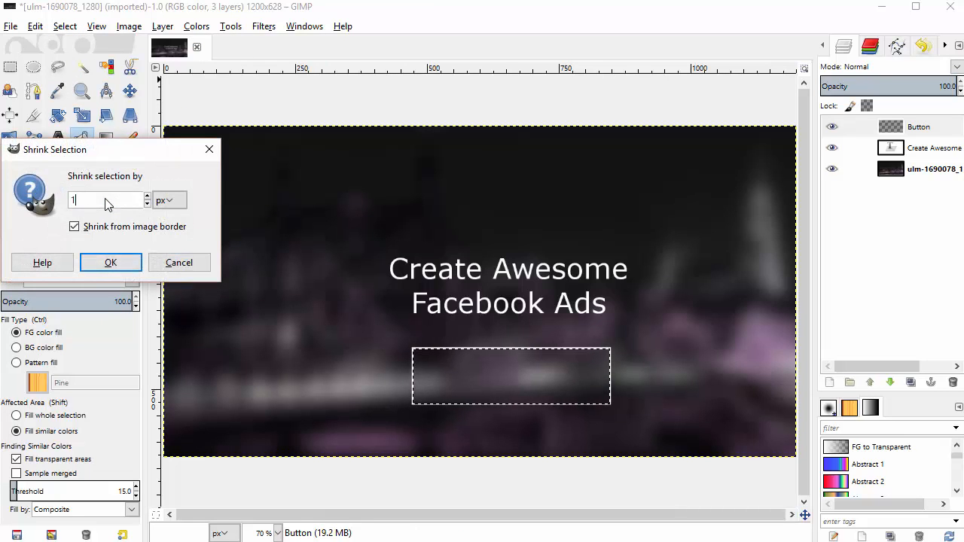
left_click(114, 264)
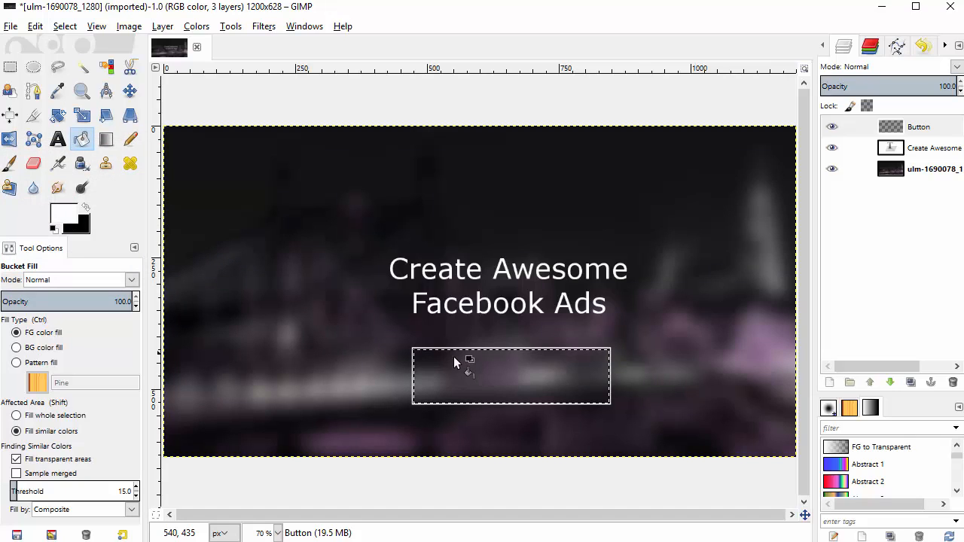
left_click(455, 359)
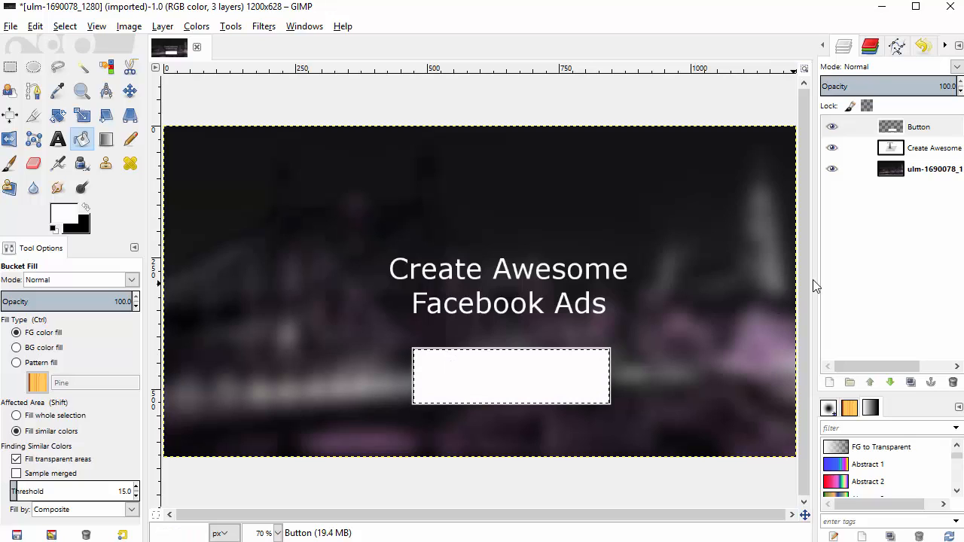
Set the Text tool to black and 36 px, and draw a text box about 359 × 84 px inside the white button.
left_click(58, 140)
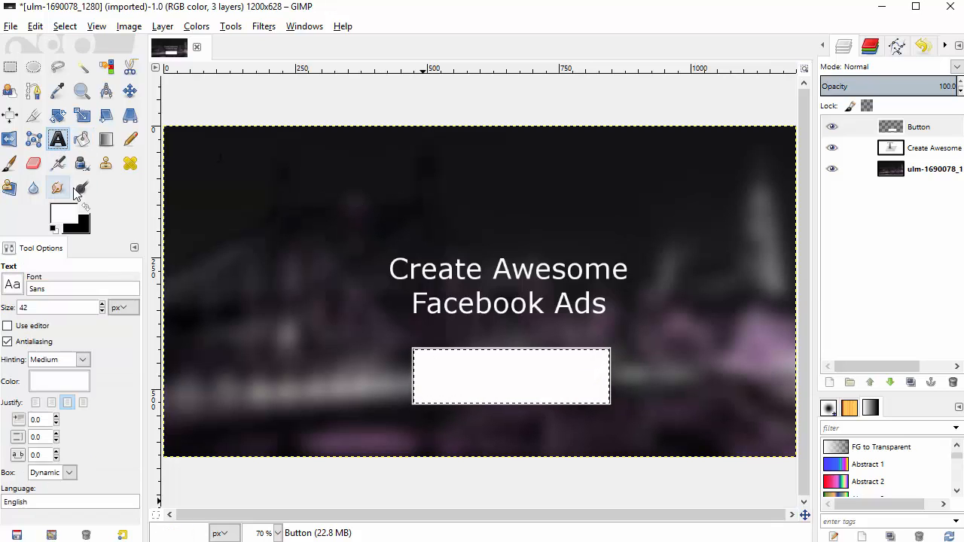
left_click(86, 209)
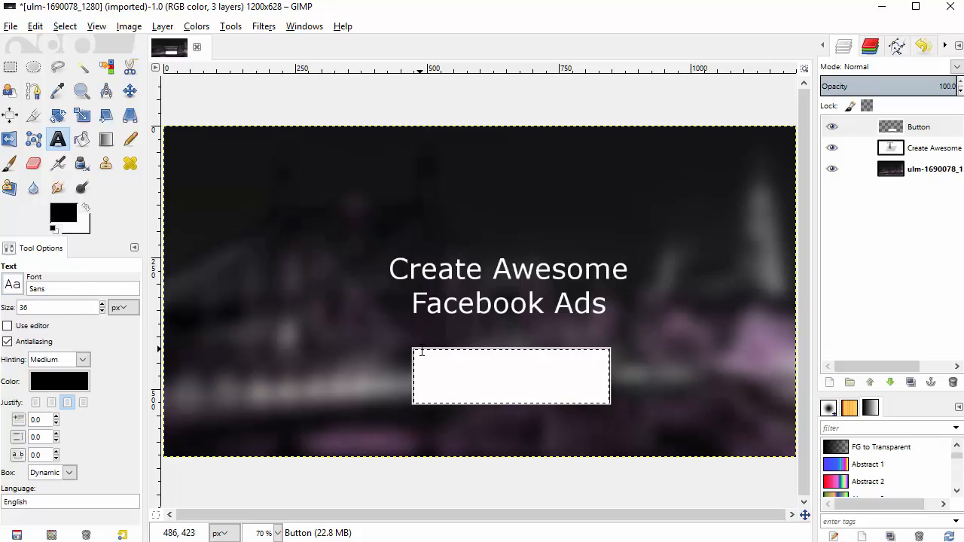
left_click_drag(420, 357, 609, 400)
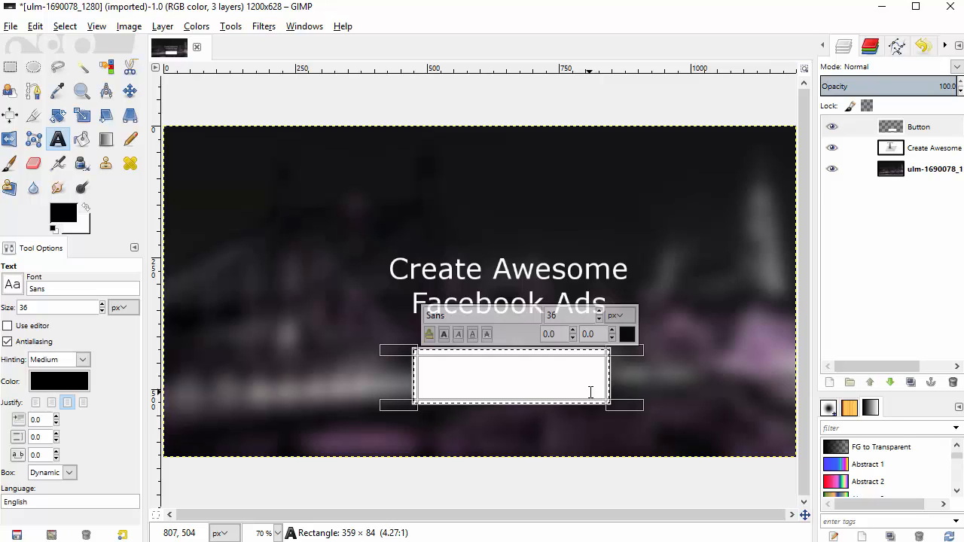
Enter "Click to learn more" as the button text and lower it to the vertical middle of the button.
type("Click t")
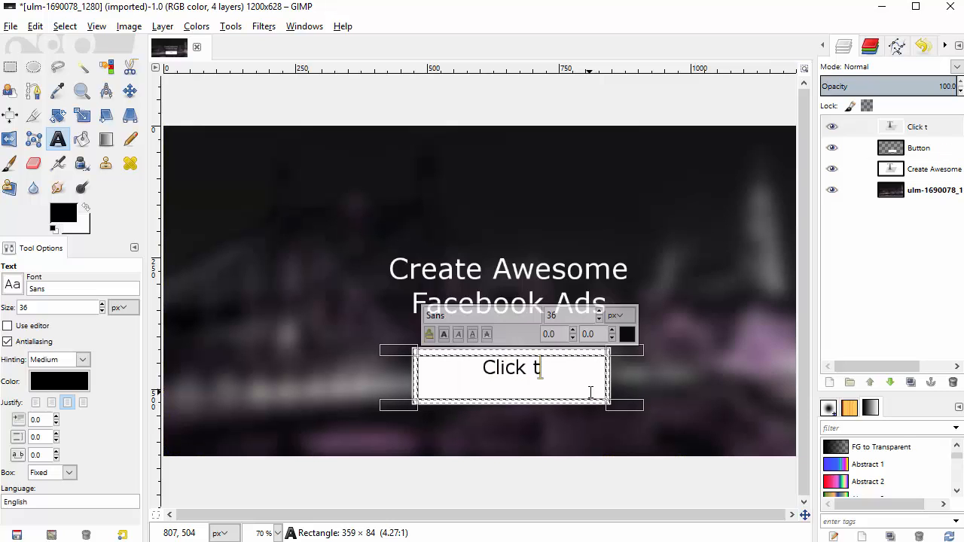
type("o learn more")
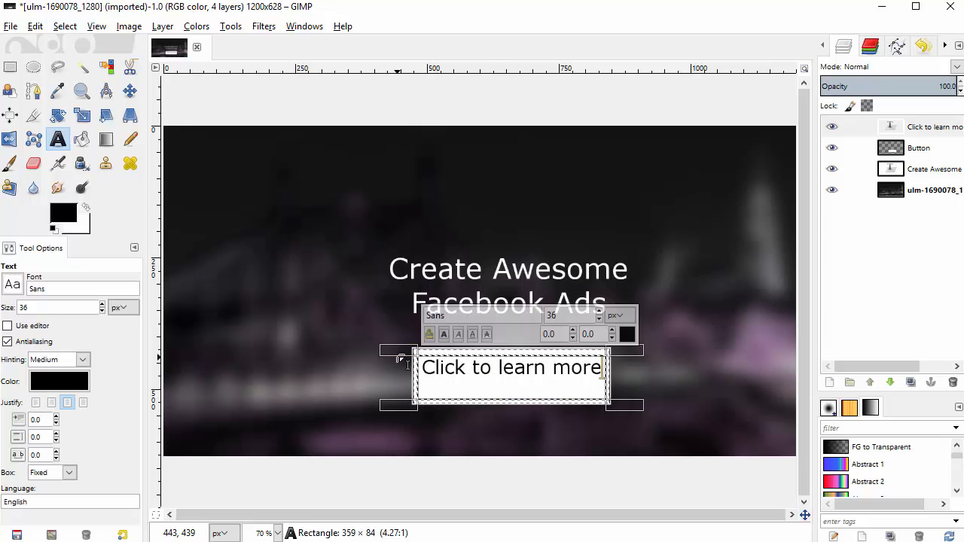
left_click_drag(402, 367, 406, 394)
left_click(702, 365)
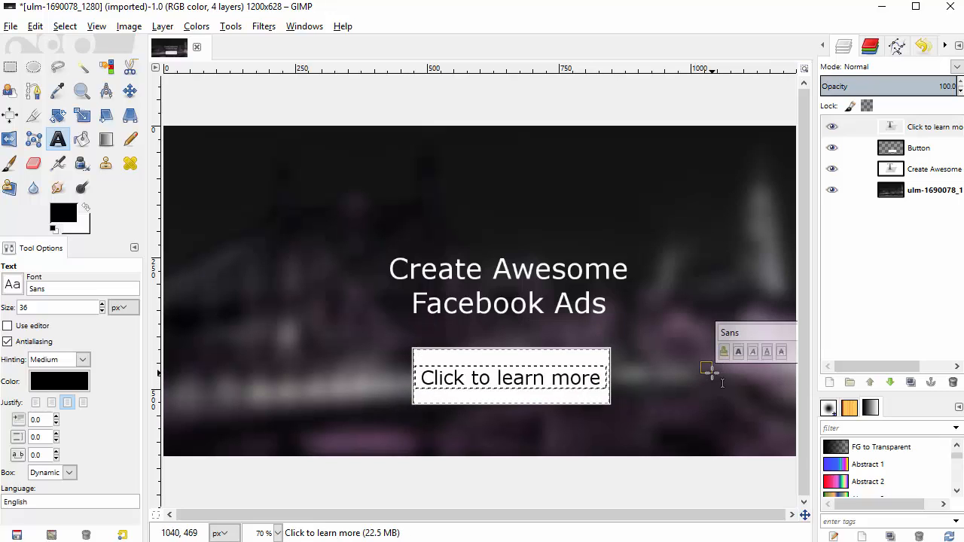
Add a new transparent 1200 × 628 px layer named "Border".
left_click(829, 382)
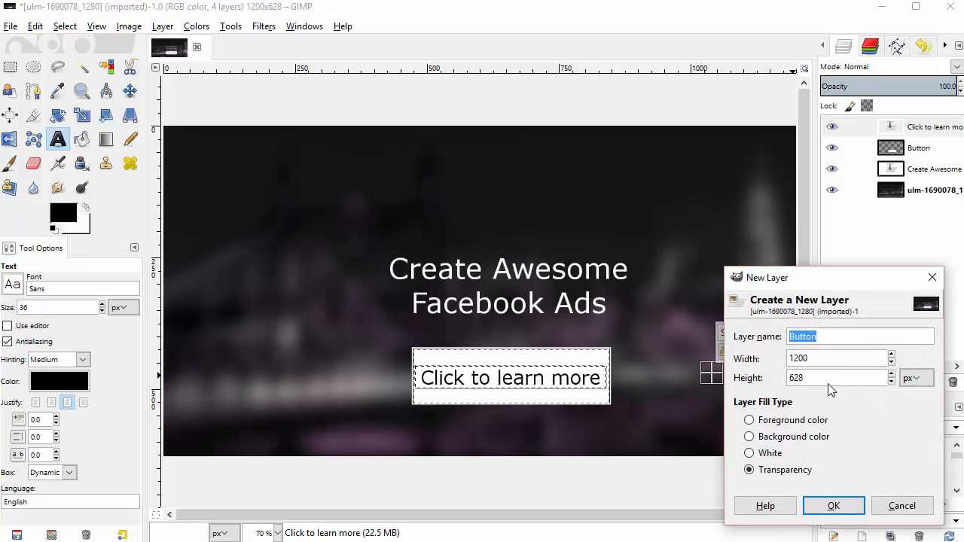
type("Border")
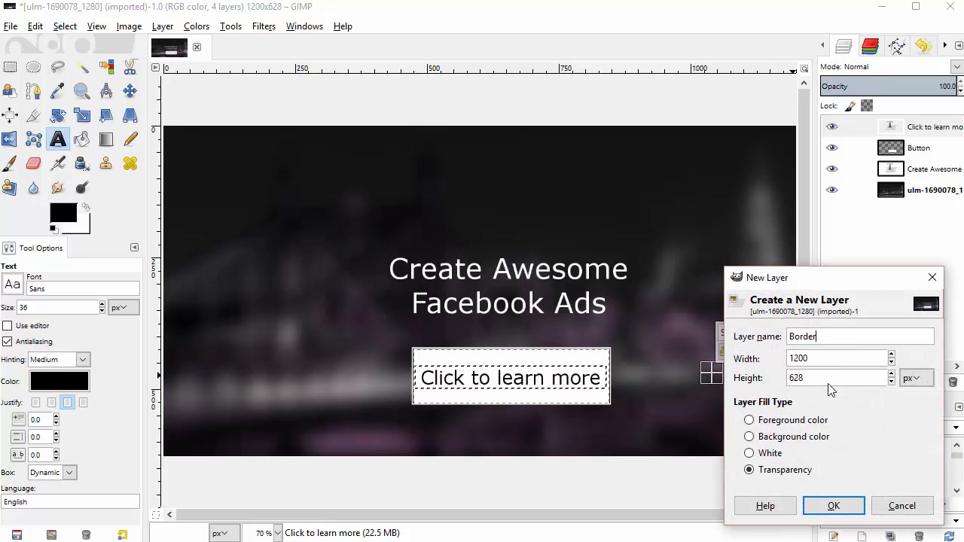
left_click(834, 506)
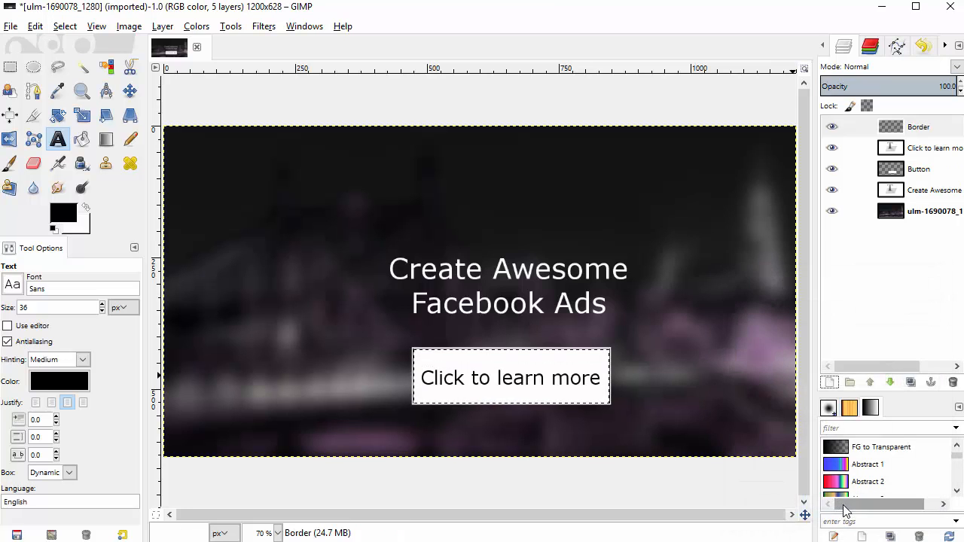
Select the whole canvas and shrink the selection by 32 px from the image border.
left_click(10, 66)
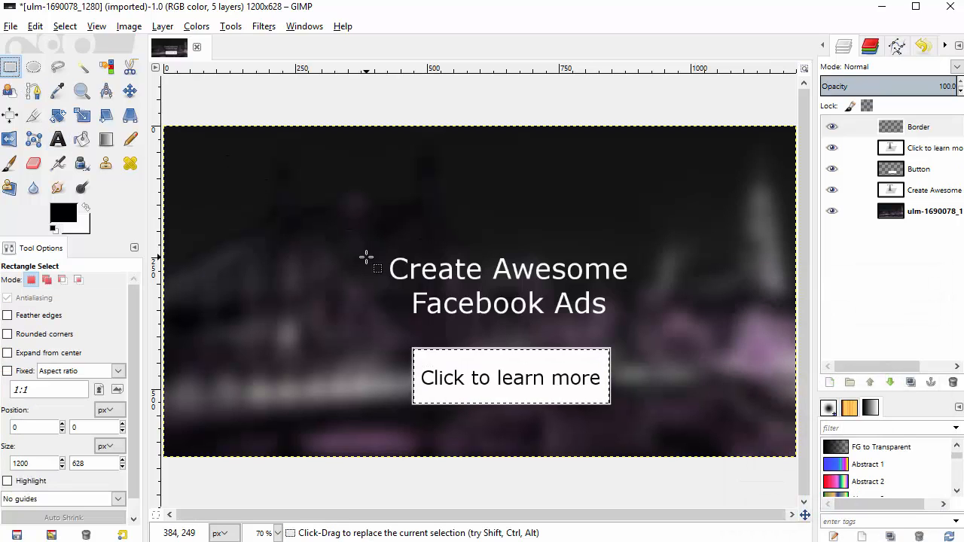
key("ctrl+a")
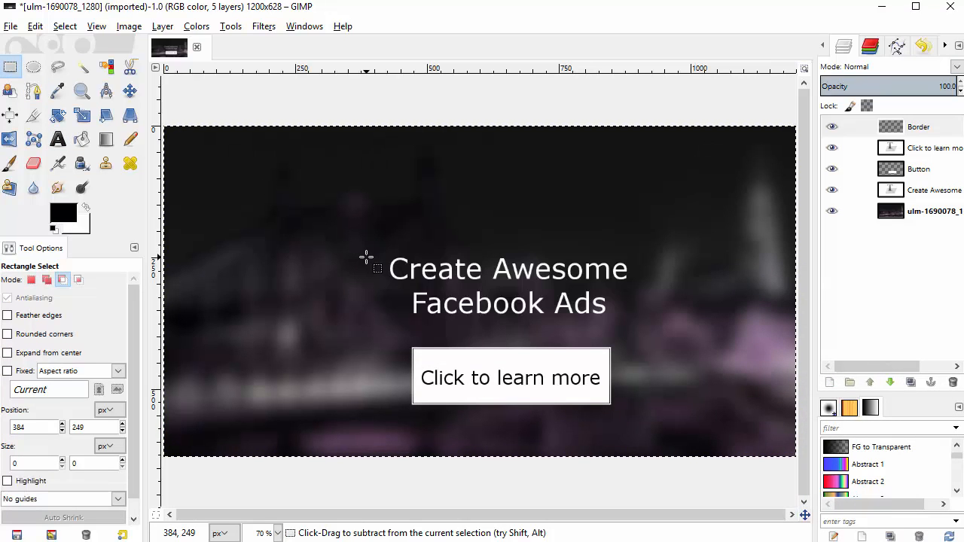
left_click(64, 29)
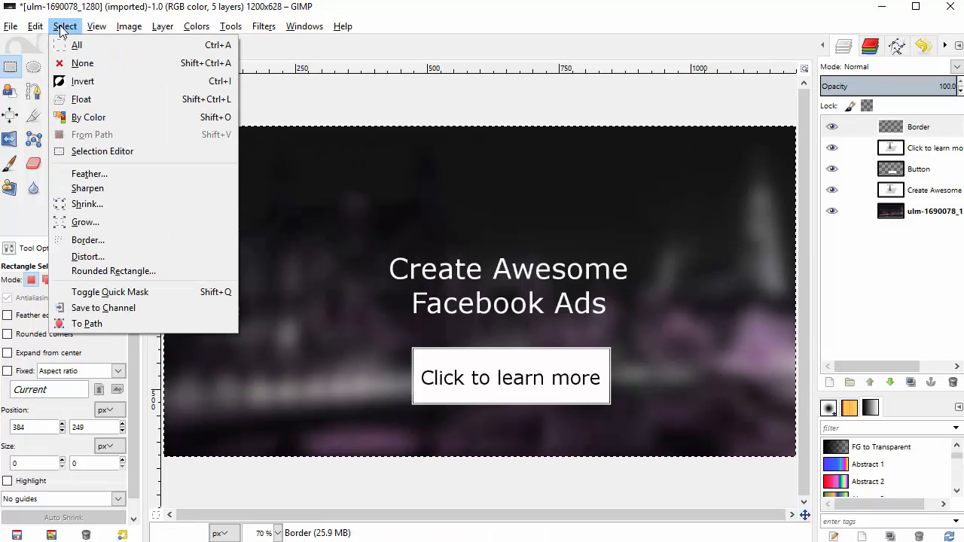
left_click(101, 202)
type("32")
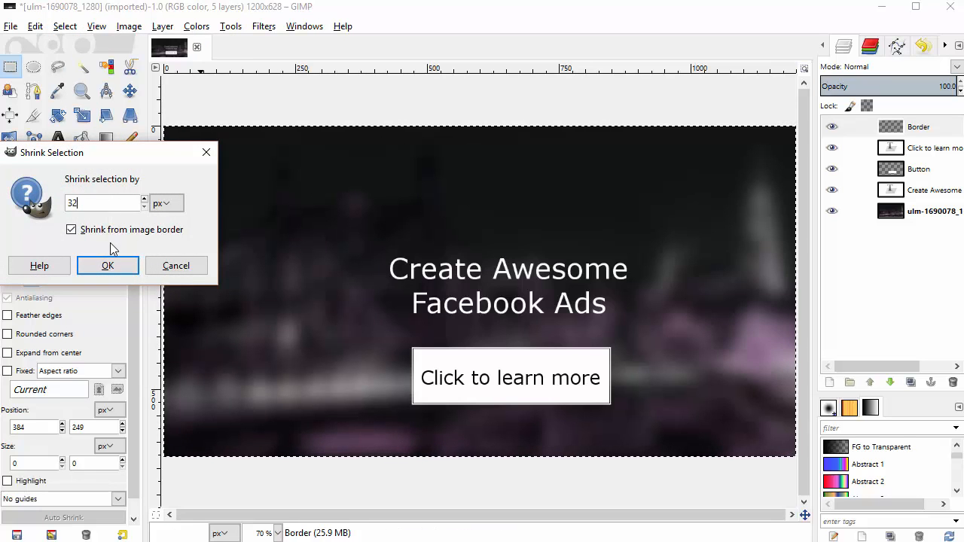
left_click(108, 265)
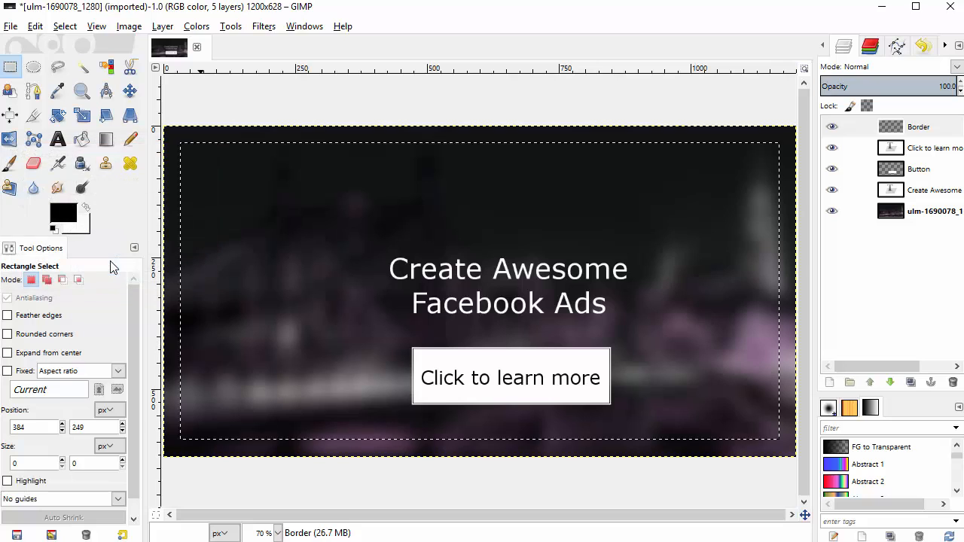
Swap the foreground and background colours and fill the selection on the Border layer with white.
left_click(87, 207)
left_click(83, 141)
left_click(233, 181)
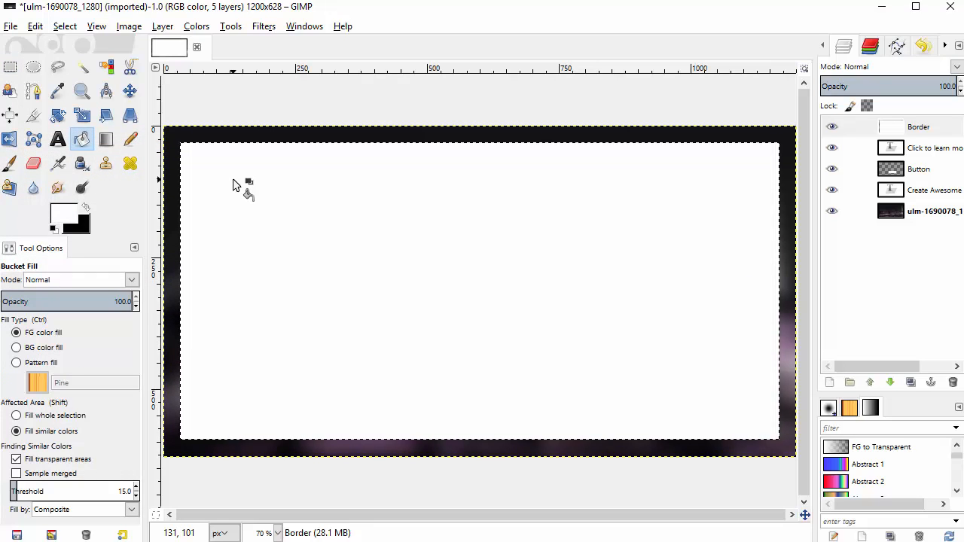
Shrink the selection by another 2 px and delete the white inside it, leaving a thin frame on the Border layer.
left_click(65, 26)
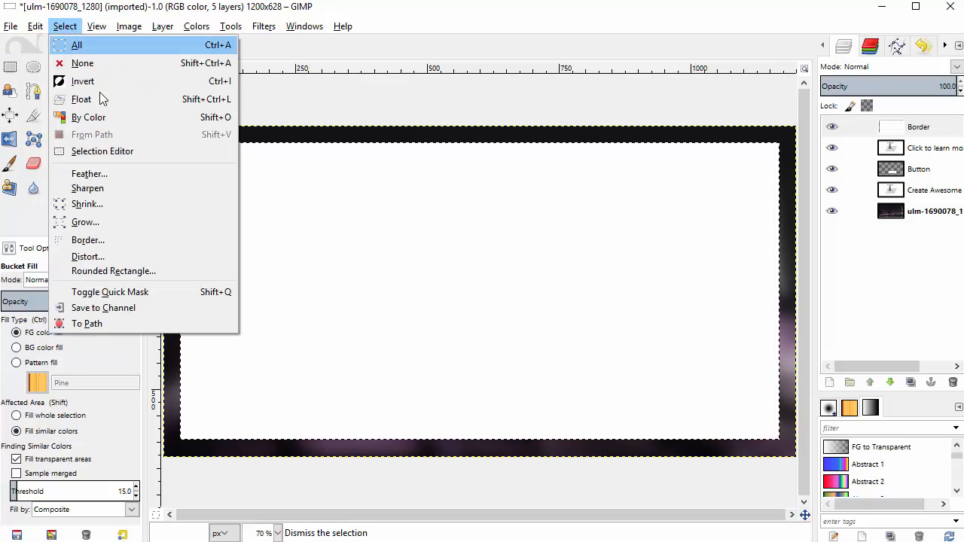
left_click(103, 205)
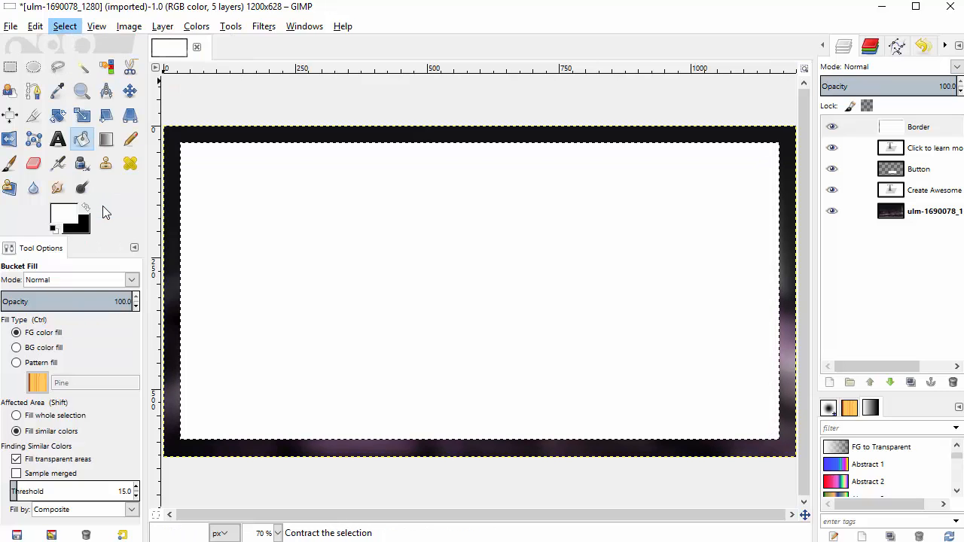
type("2")
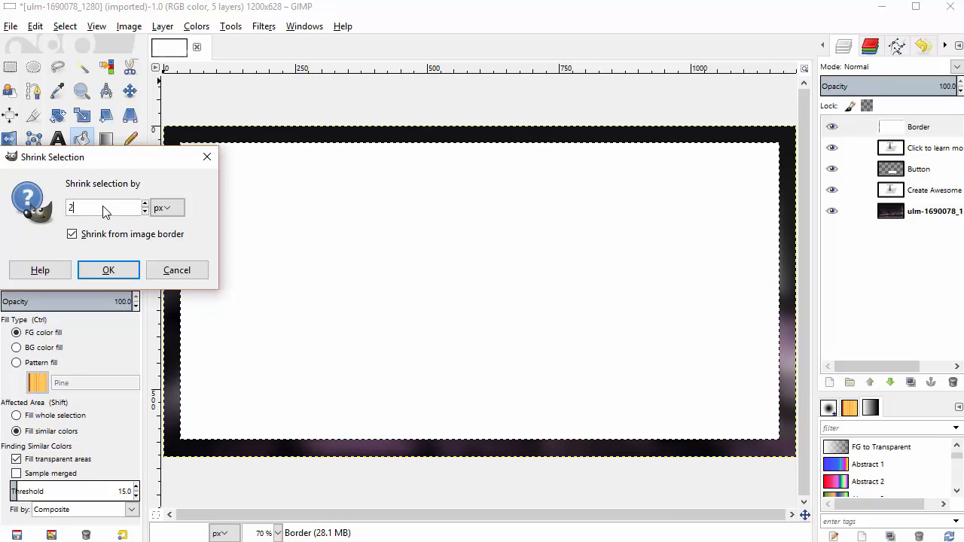
left_click(108, 270)
key("Delete")
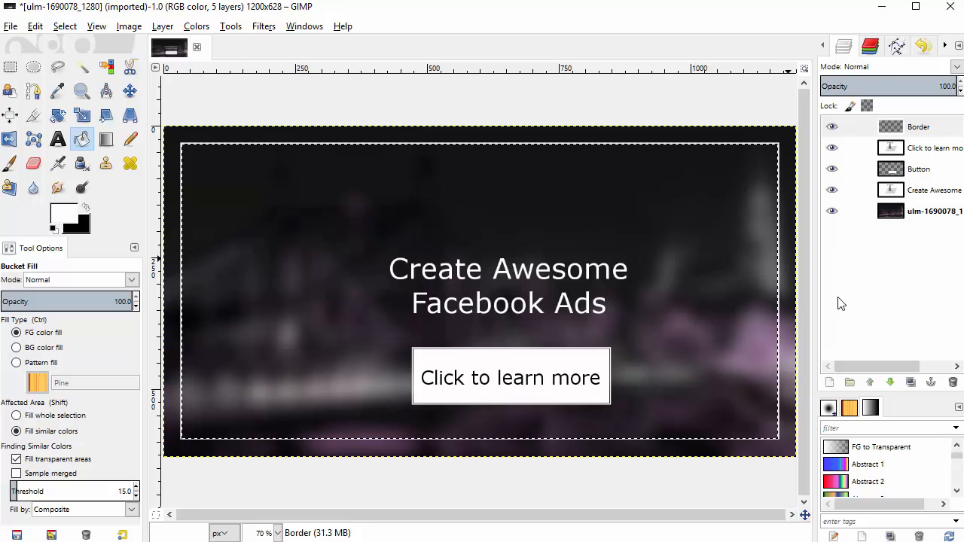
Add a new transparent 1200 × 628 px layer named "Grid".
left_click(830, 383)
type("Grid")
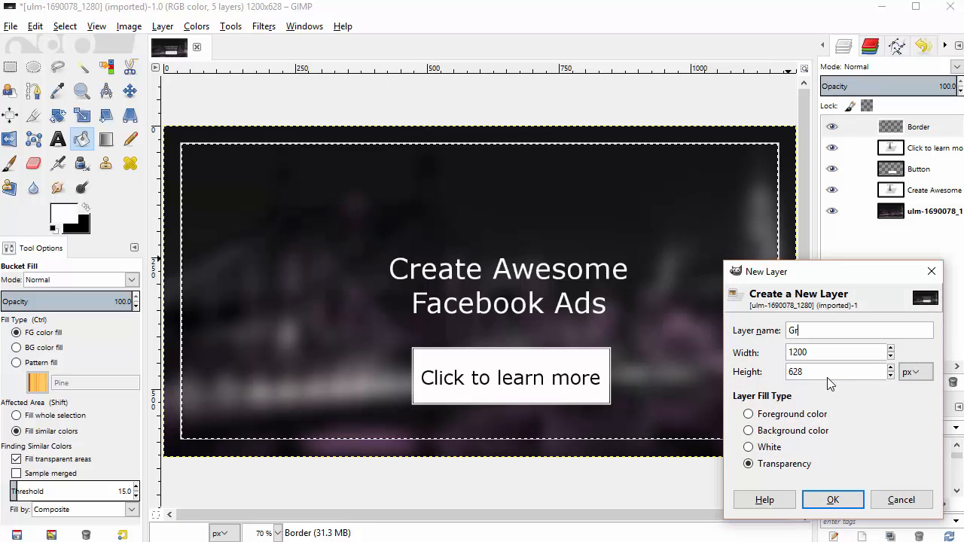
left_click(833, 502)
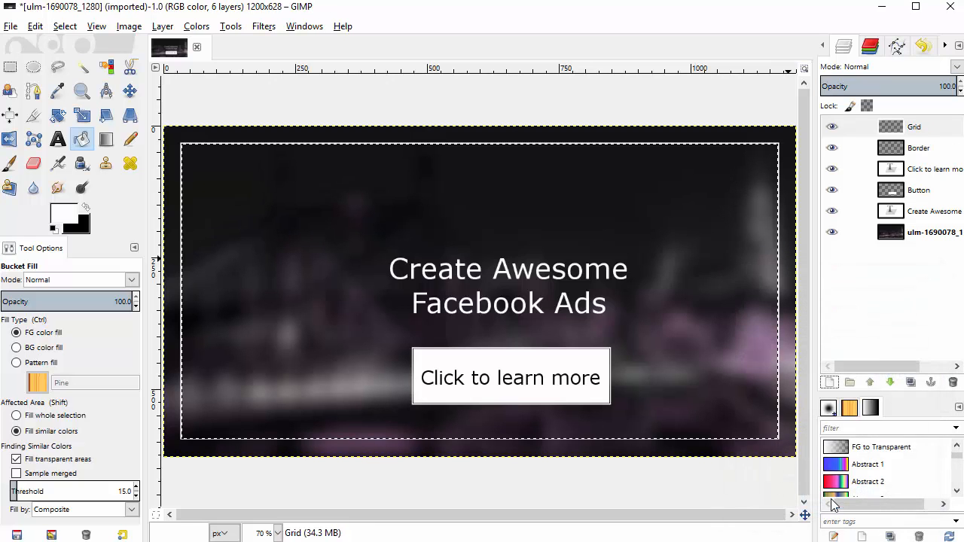
Start the Grid pattern render filter with unlinked spacing of 157 px for horizontal lines, 200 px for vertical lines and 0 for intersections.
left_click(265, 28)
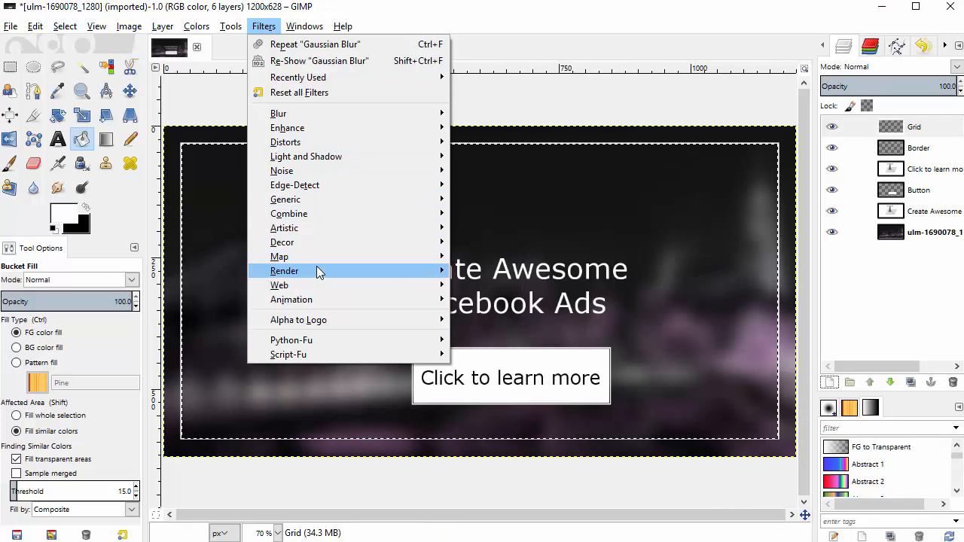
mouse_move(353, 270)
mouse_move(496, 297)
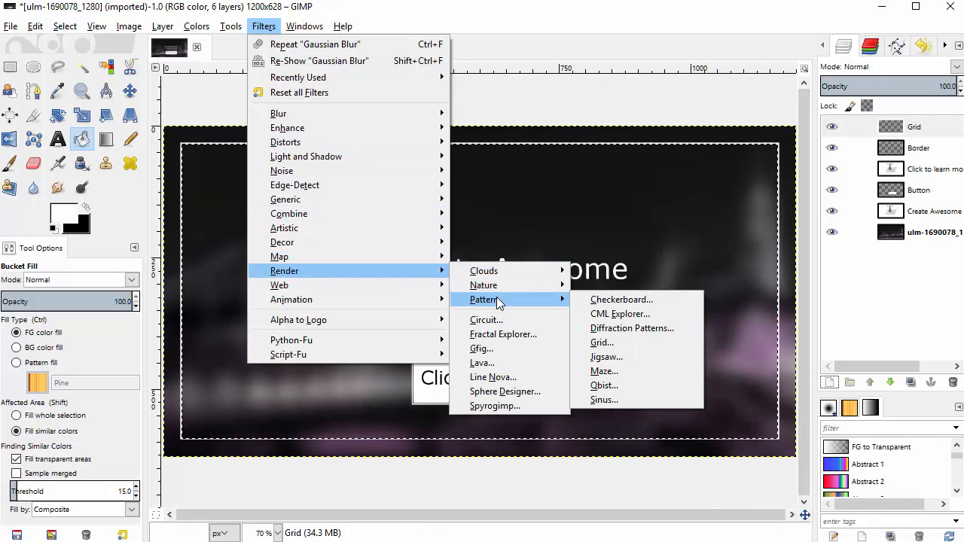
left_click(614, 344)
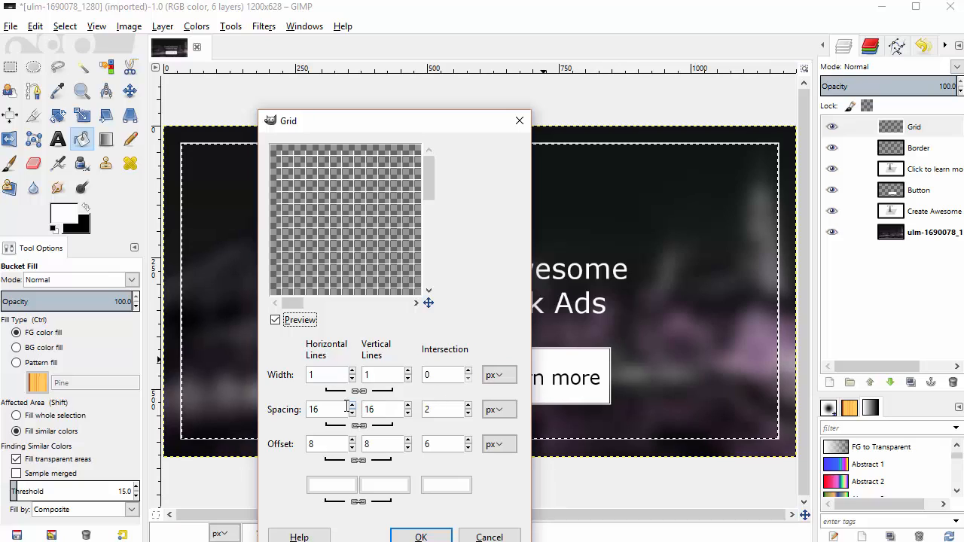
left_click_drag(346, 408, 307, 406)
type("157")
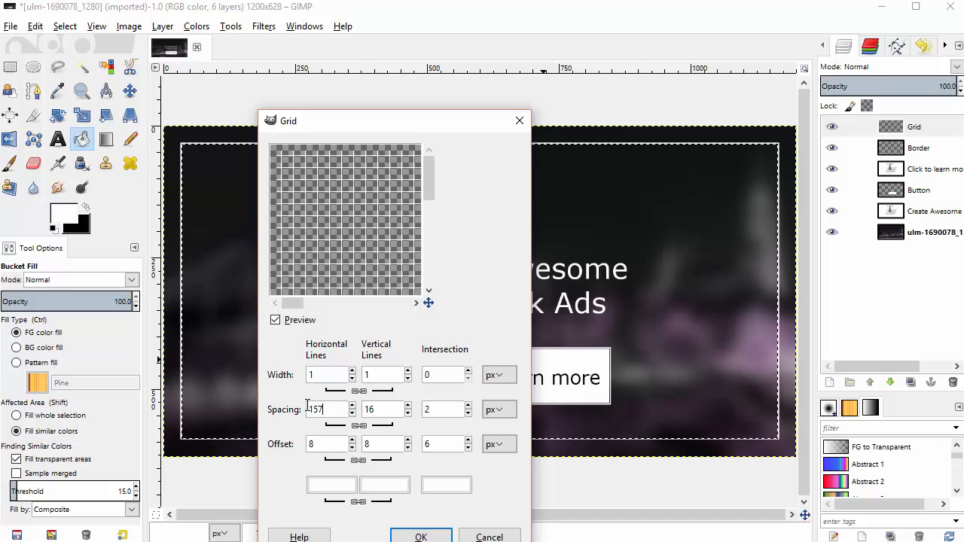
left_click(357, 426)
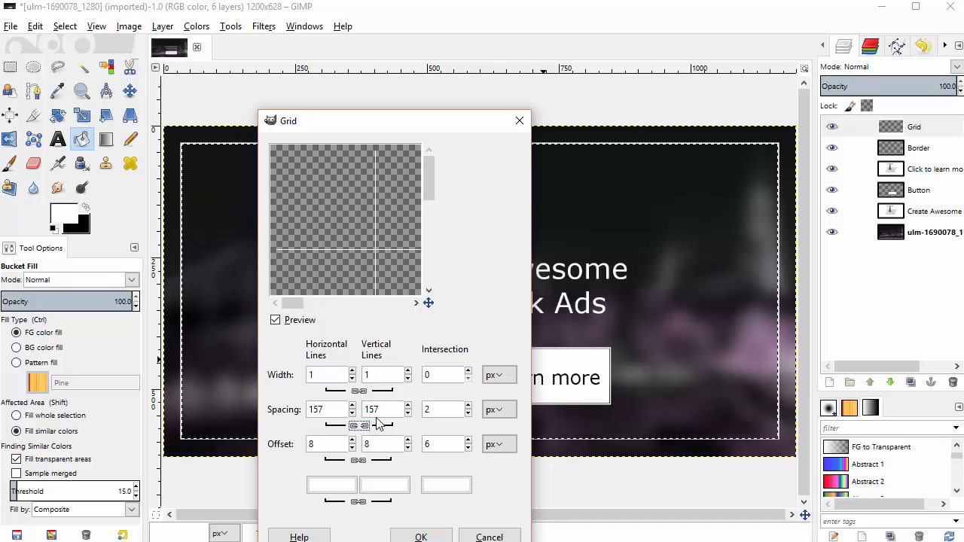
double_click(370, 409)
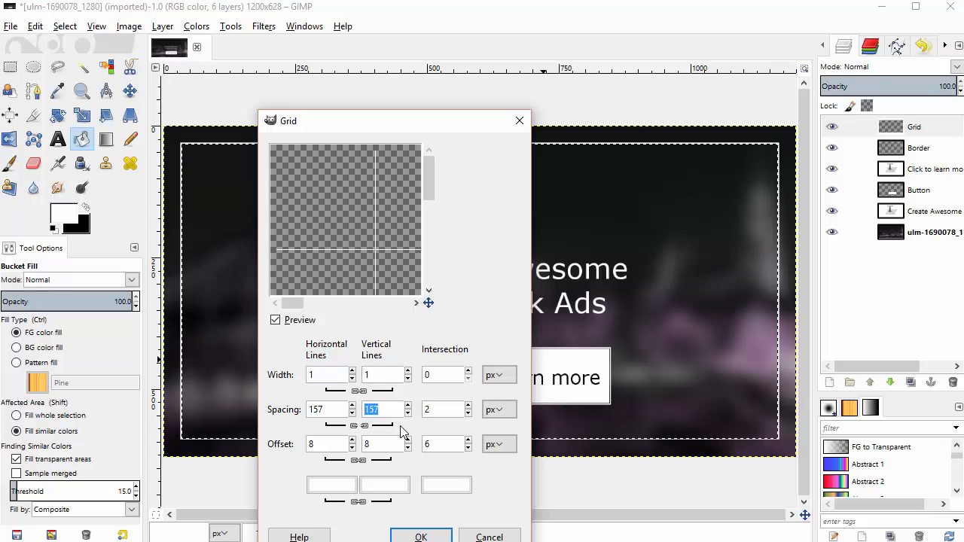
type("200")
type("0")
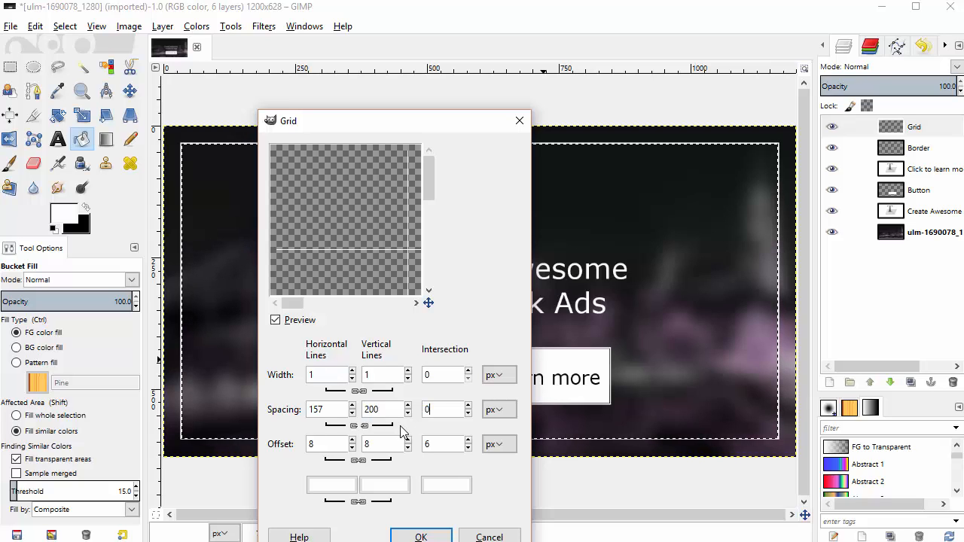
Set the horizontal, vertical and intersection offsets of the grid to 0 px and render it on the Grid layer.
left_click(326, 444)
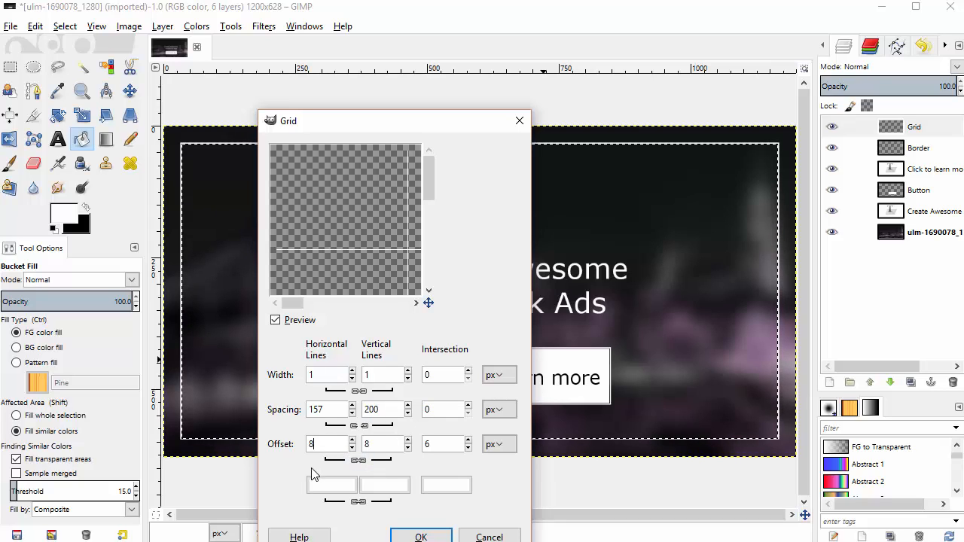
type("0")
key("Tab")
type("0")
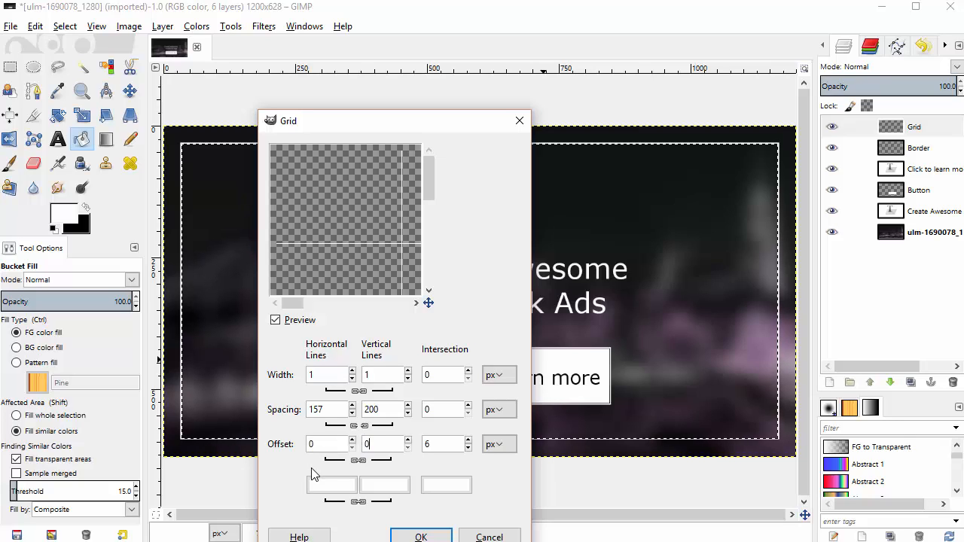
type("0")
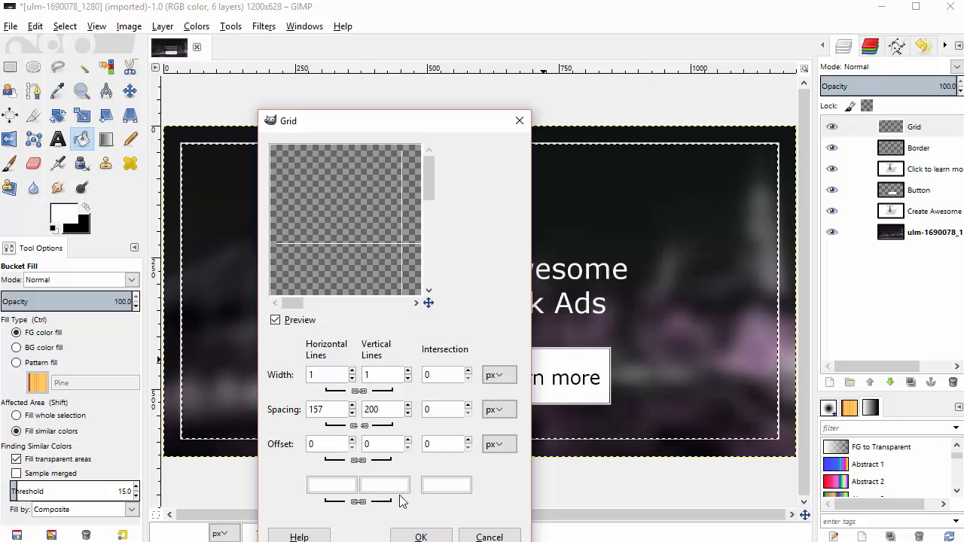
left_click(421, 536)
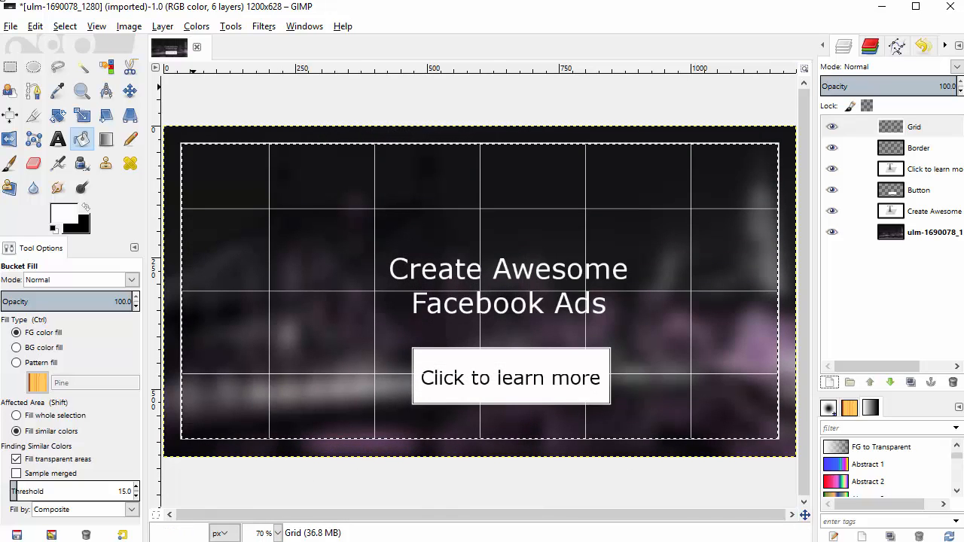
Move the "Create Awesome Facebook Ads" headline about 56 px left and 58 px up, centring it on the middle vertical grid line.
left_click(131, 91)
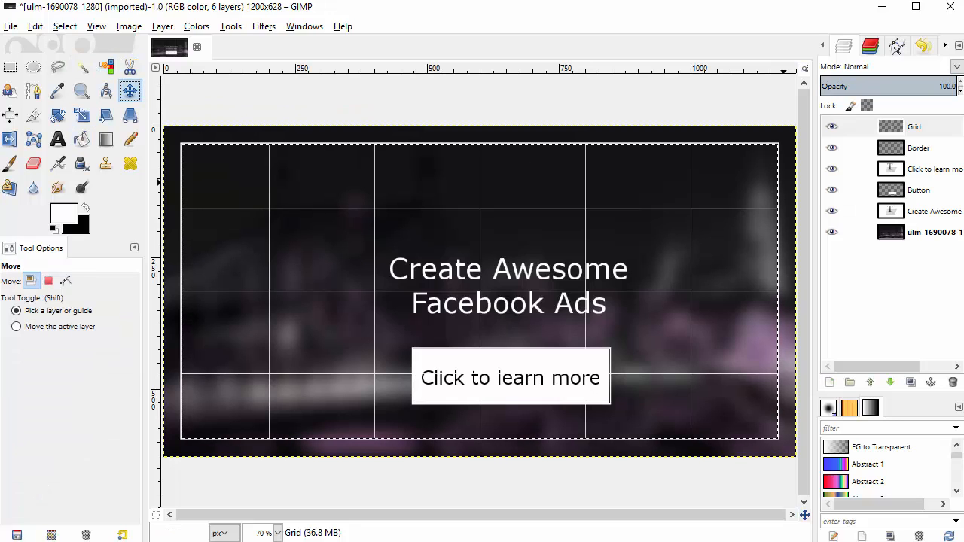
left_click(948, 217)
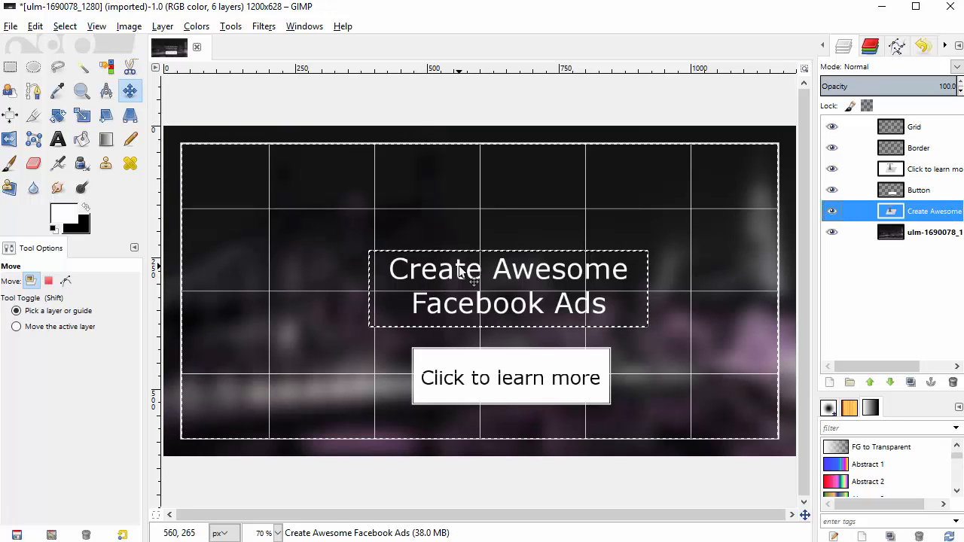
left_click_drag(458, 266, 430, 240)
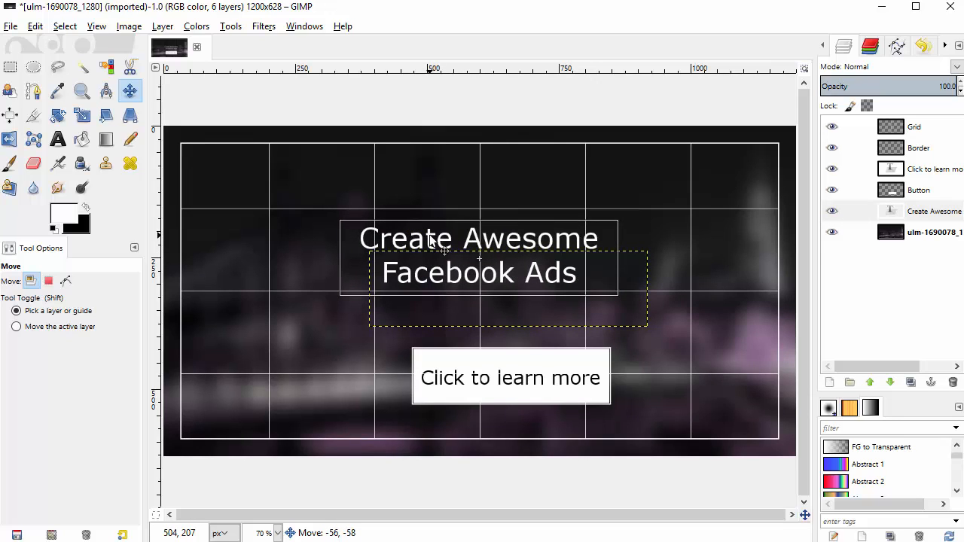